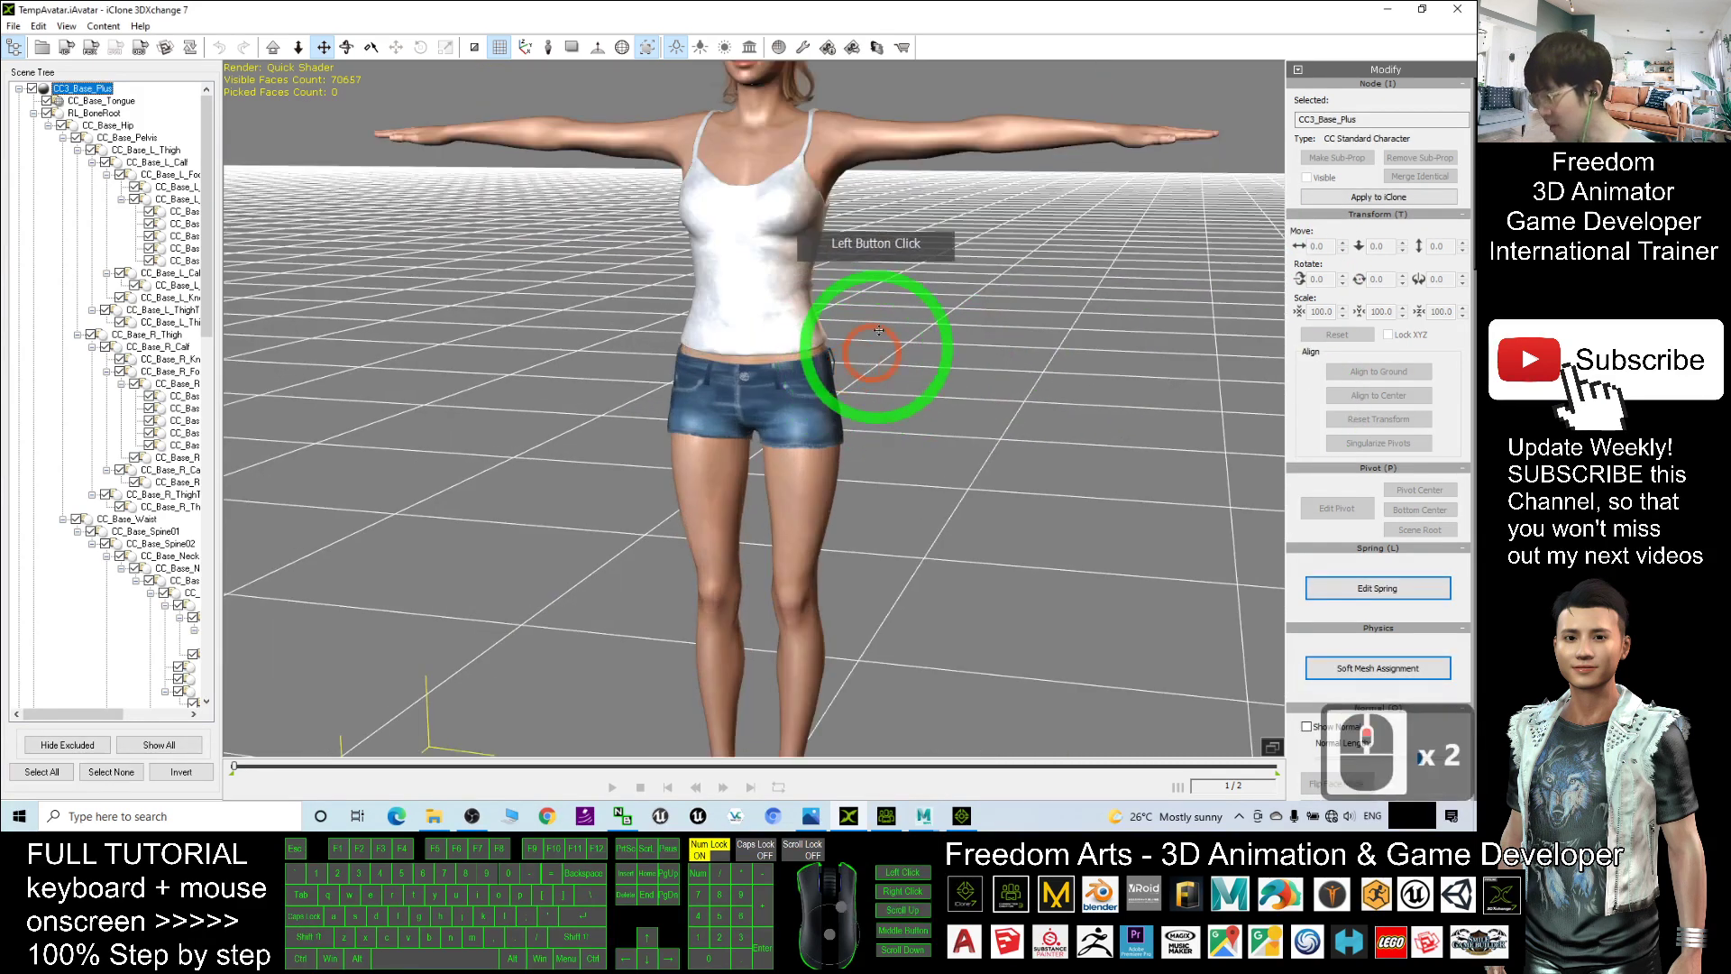
{"action": "scroll", "coordinate": [811, 359], "scroll_direction": "up", "scroll_amount": 2}
Step: Frame the character, scroll the Modify panel to the Animation section, then switch to iClone 7
{"action": "scroll", "coordinate": [870, 318], "scroll_direction": "down", "scroll_amount": 10}
{"action": "left_click", "coordinate": [867, 447]}
{"action": "left_click_drag", "start_coordinate": [865, 421], "coordinate": [850, 366]}
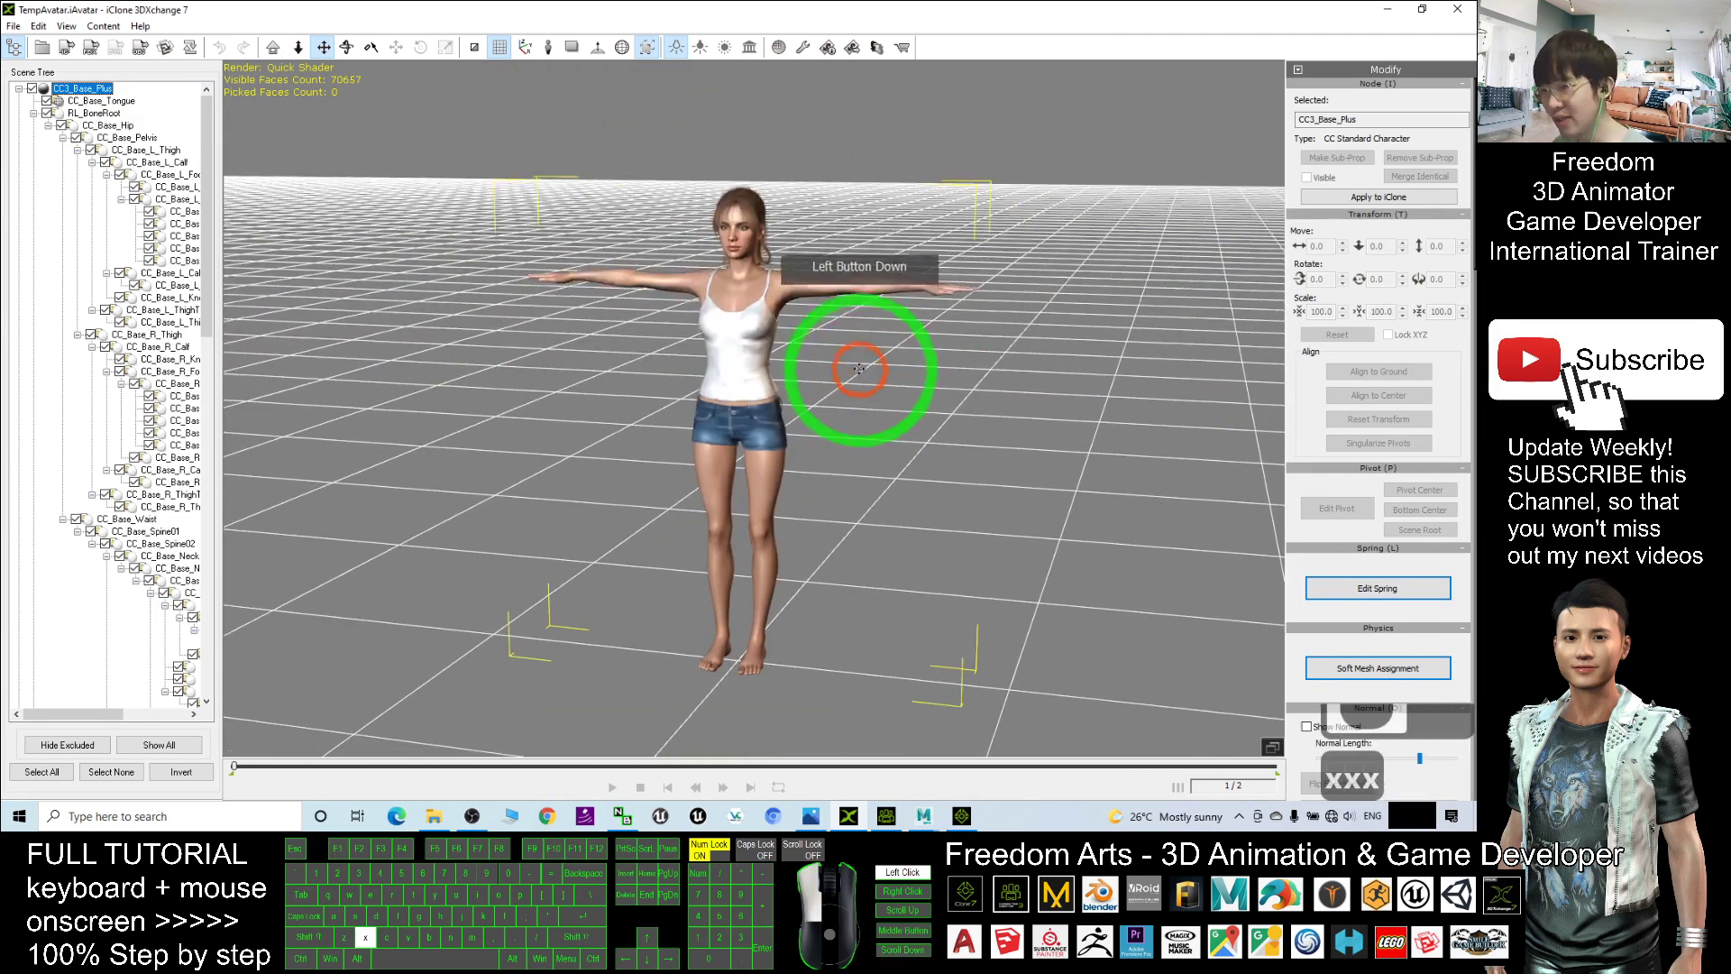
{"action": "left_click", "coordinate": [1206, 185]}
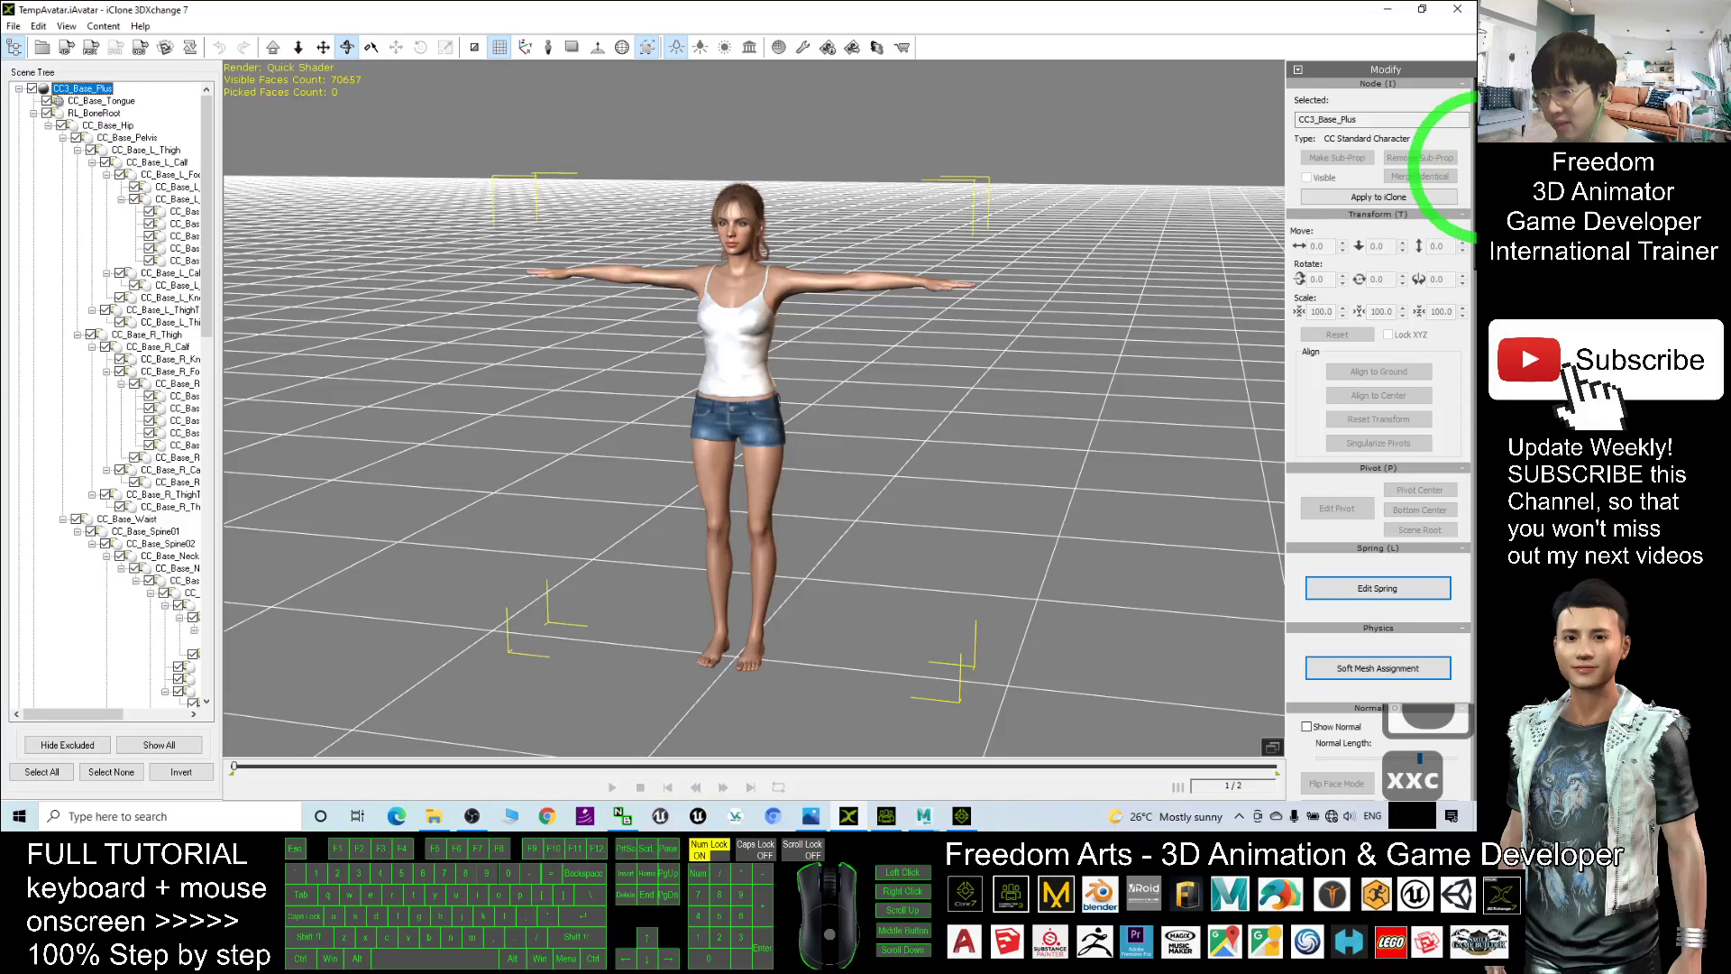
{"action": "left_click_drag", "start_coordinate": [1473, 171], "coordinate": [1477, 230]}
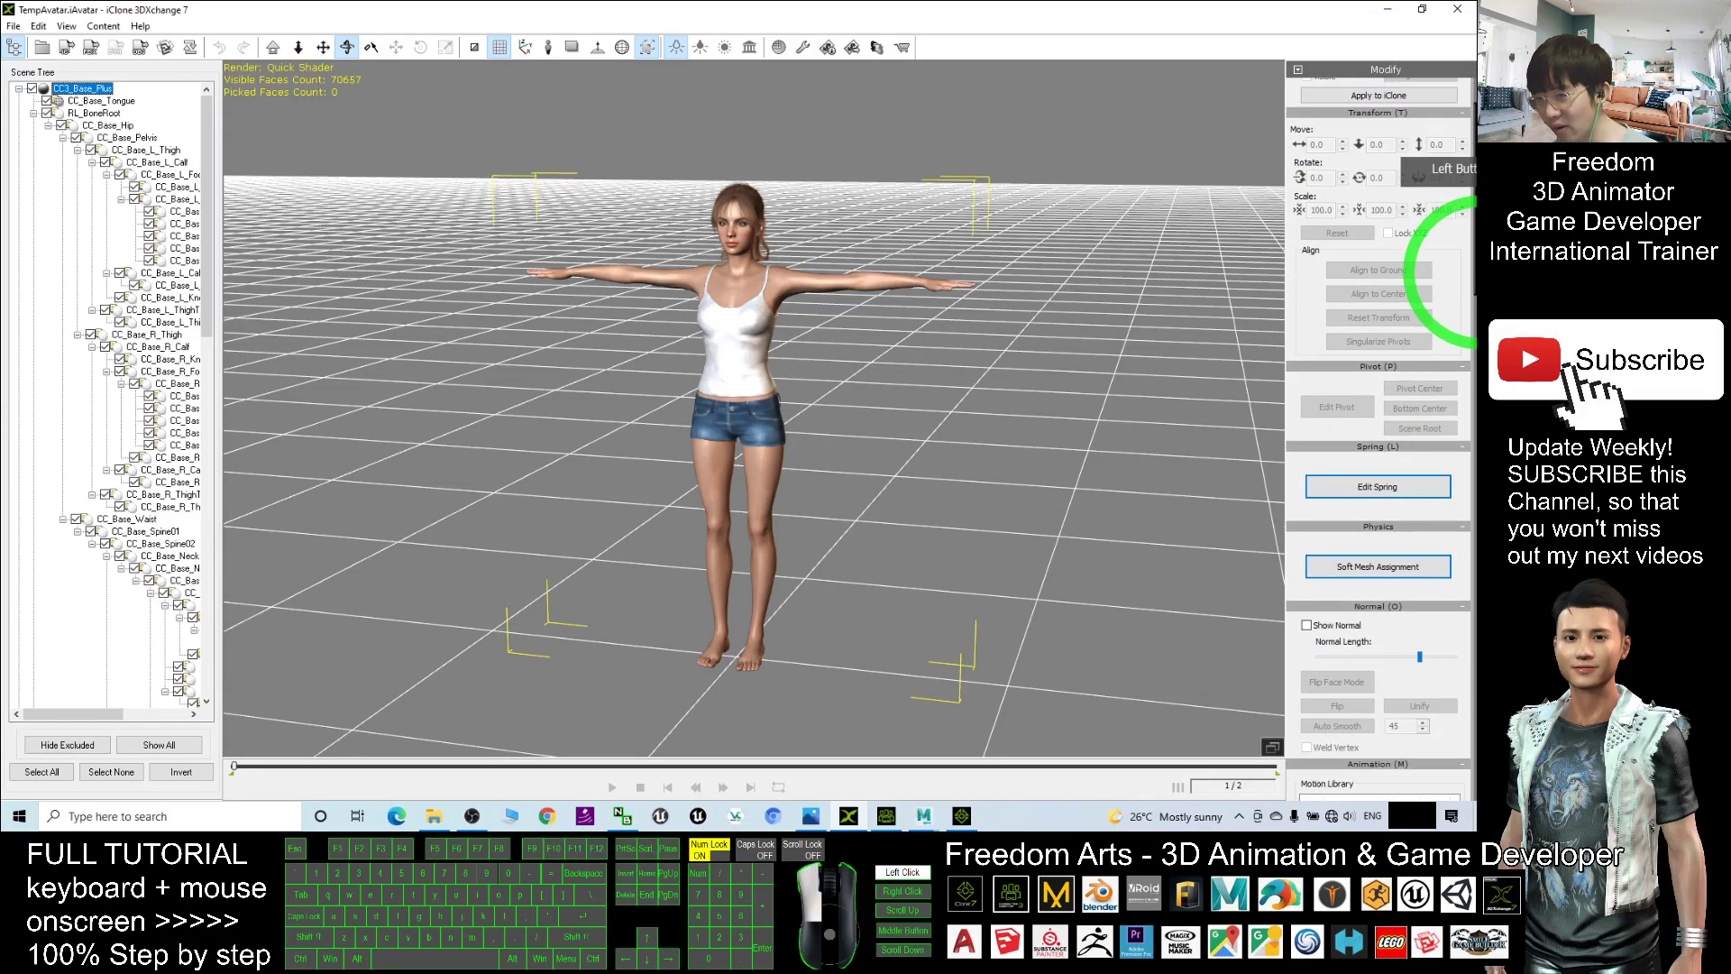
{"action": "left_click", "coordinate": [1476, 223]}
{"action": "left_click_drag", "start_coordinate": [1479, 237], "coordinate": [1316, 167]}
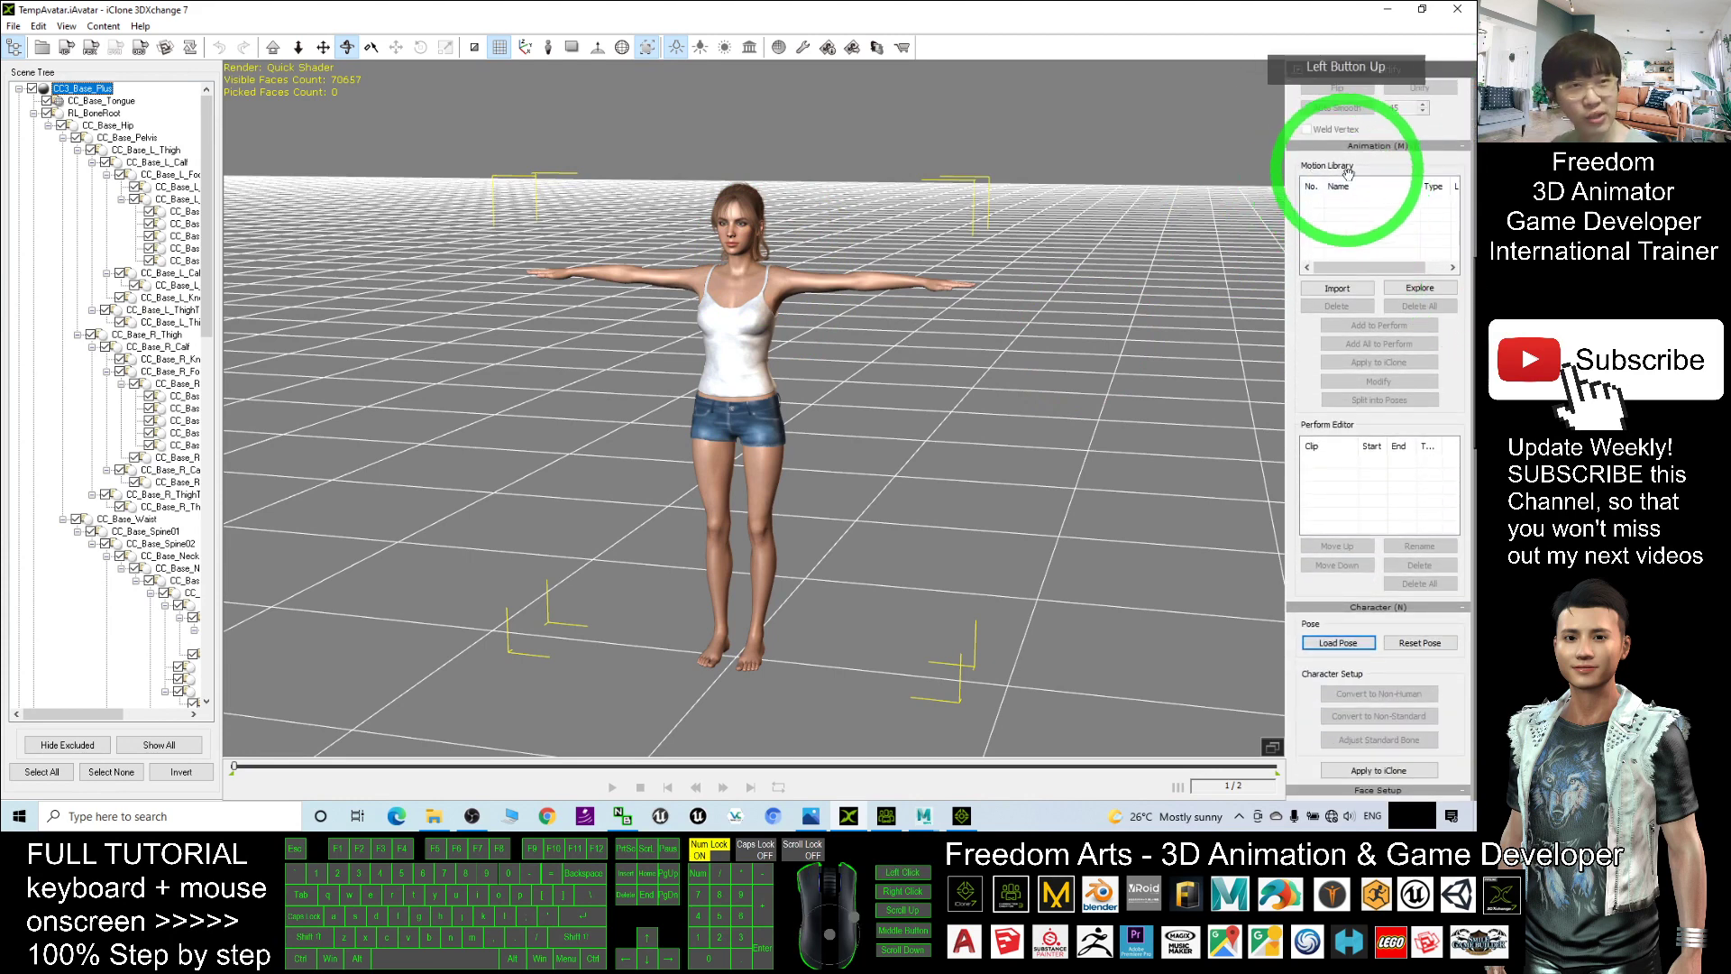
{"action": "left_click", "coordinate": [965, 817]}
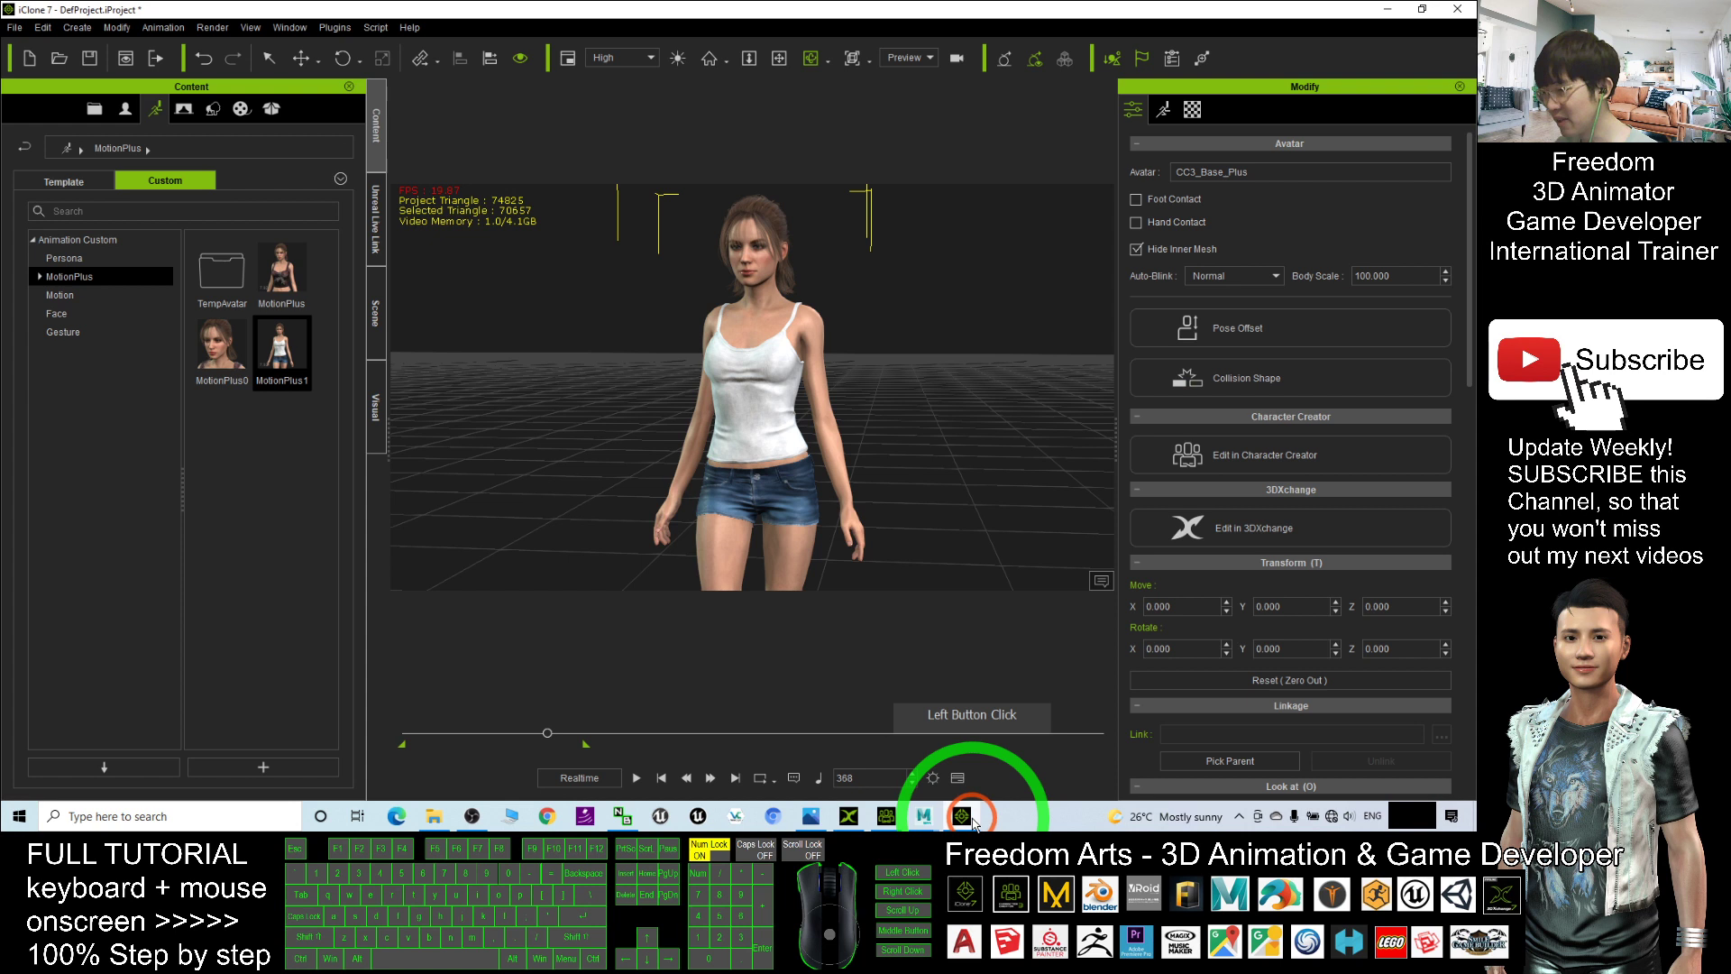
Step: Use Find File to show MotionPlus1 in its MotionPlus folder, then return to 3DXchange
{"action": "right_click", "coordinate": [277, 347]}
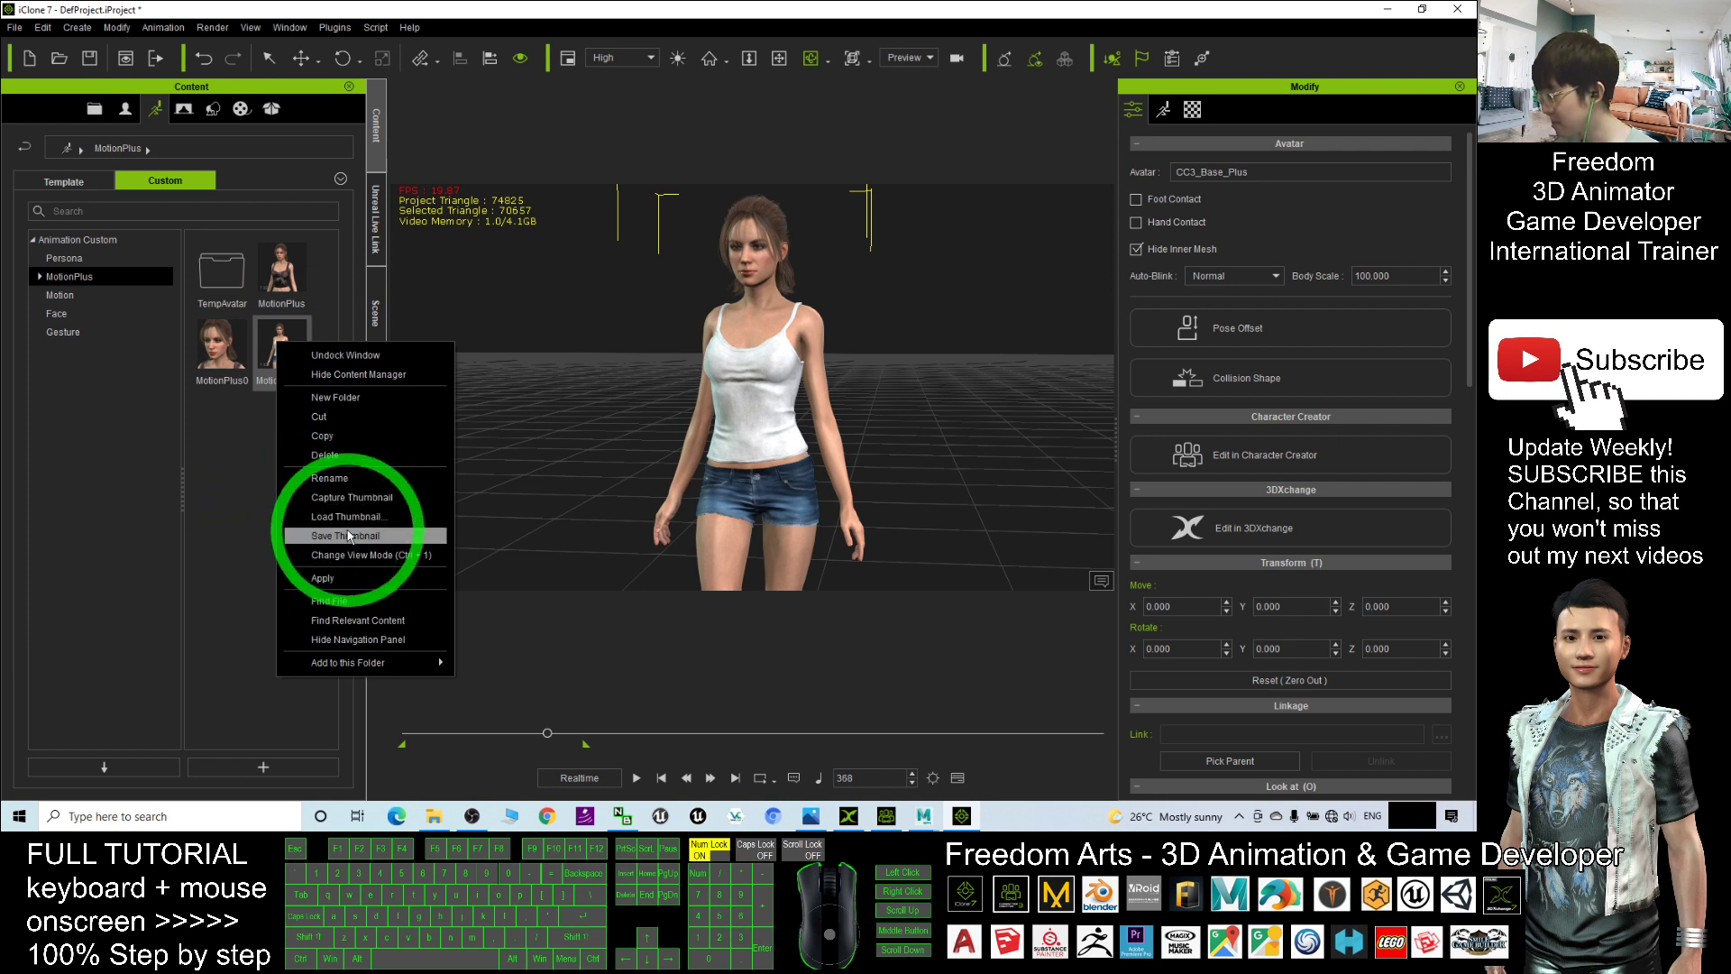
{"action": "left_click", "coordinate": [332, 605]}
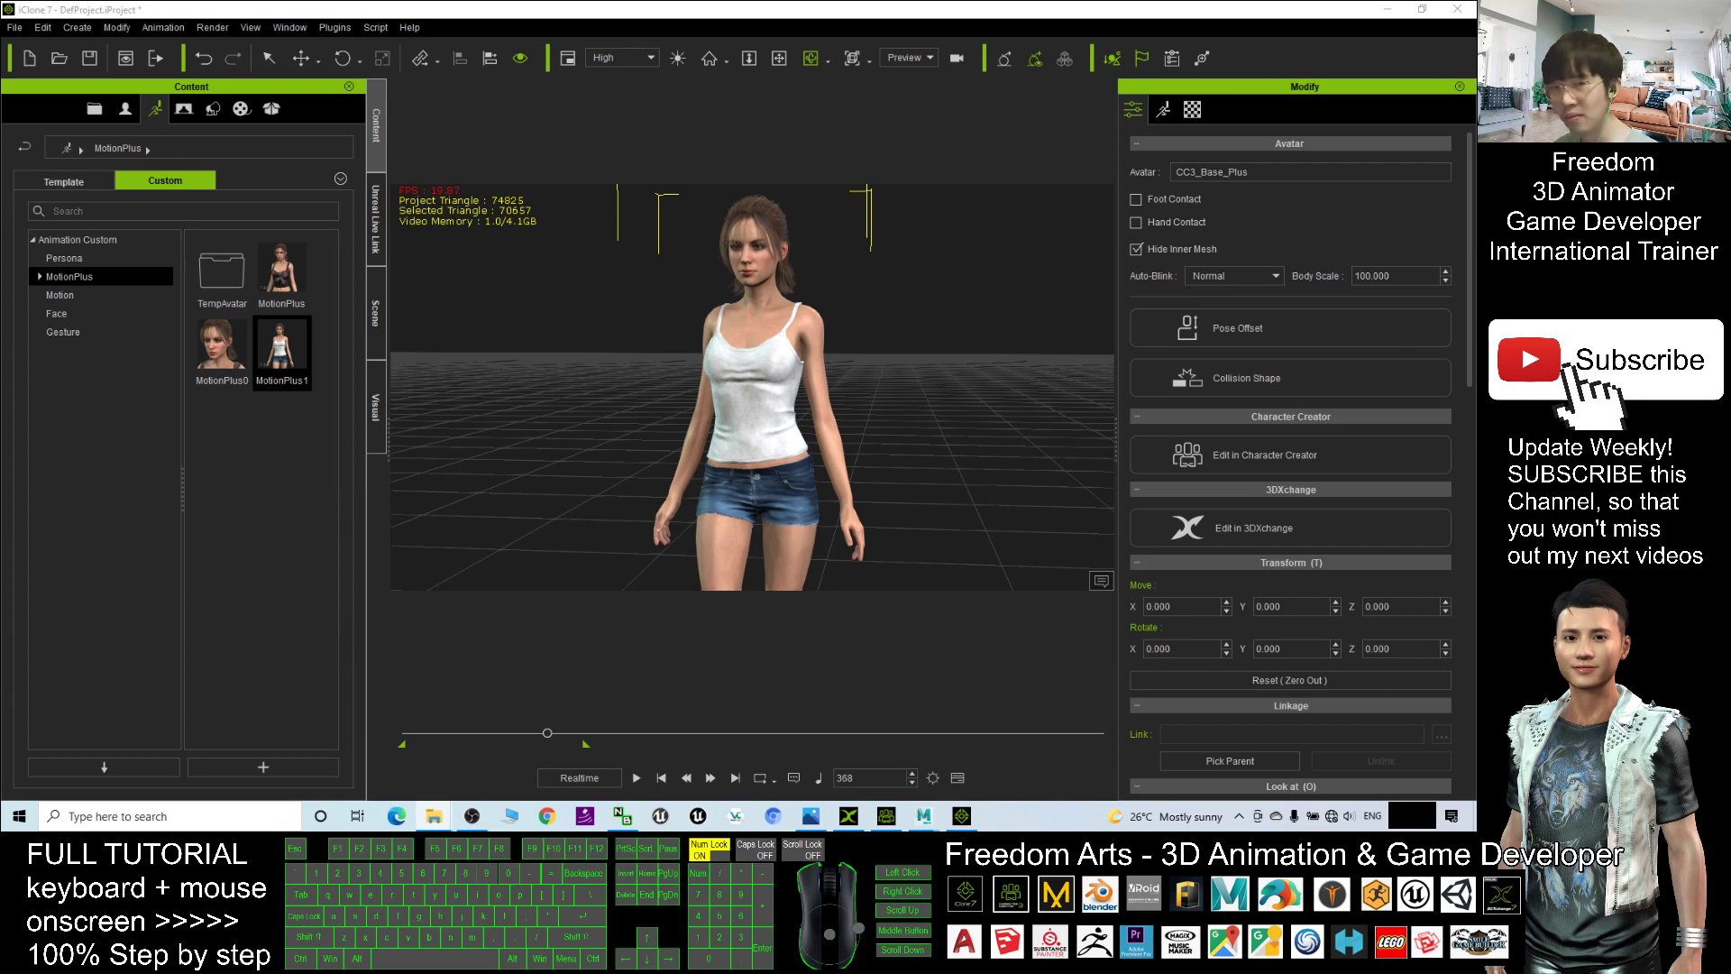
{"action": "mouse_move", "coordinate": [491, 351]}
{"action": "left_mouse_down"}
{"action": "mouse_move", "coordinate": [657, 309]}
{"action": "mouse_move", "coordinate": [992, 333]}
{"action": "left_mouse_up"}
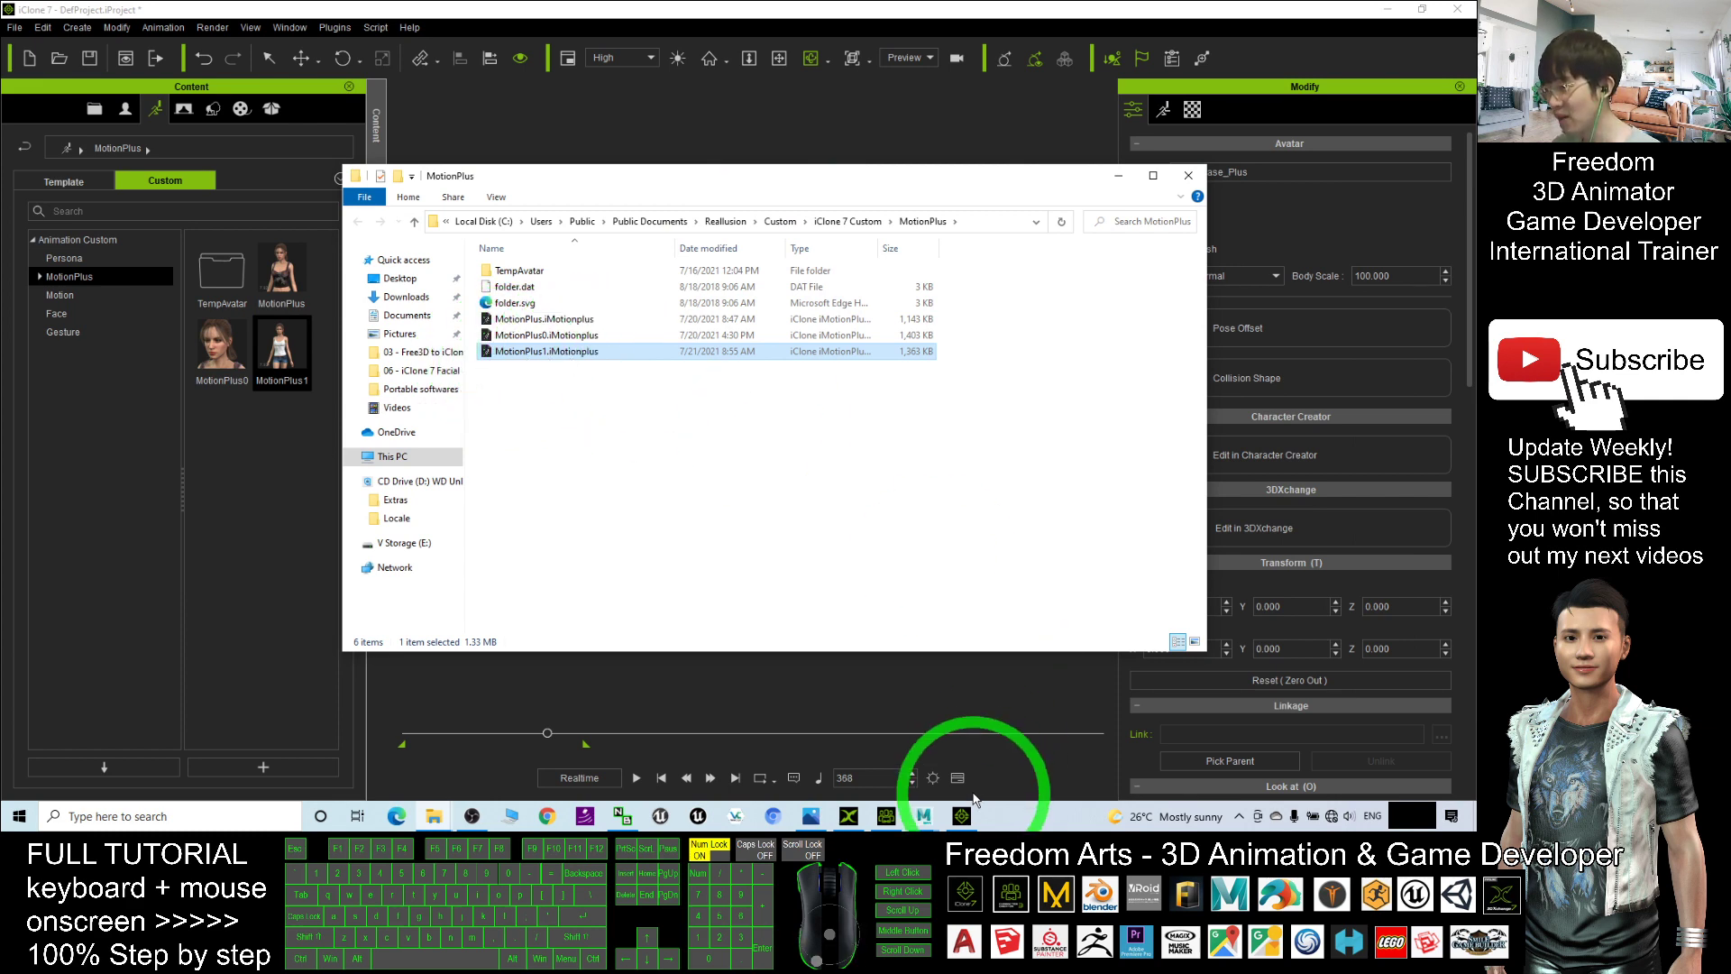
{"action": "left_click", "coordinate": [852, 820]}
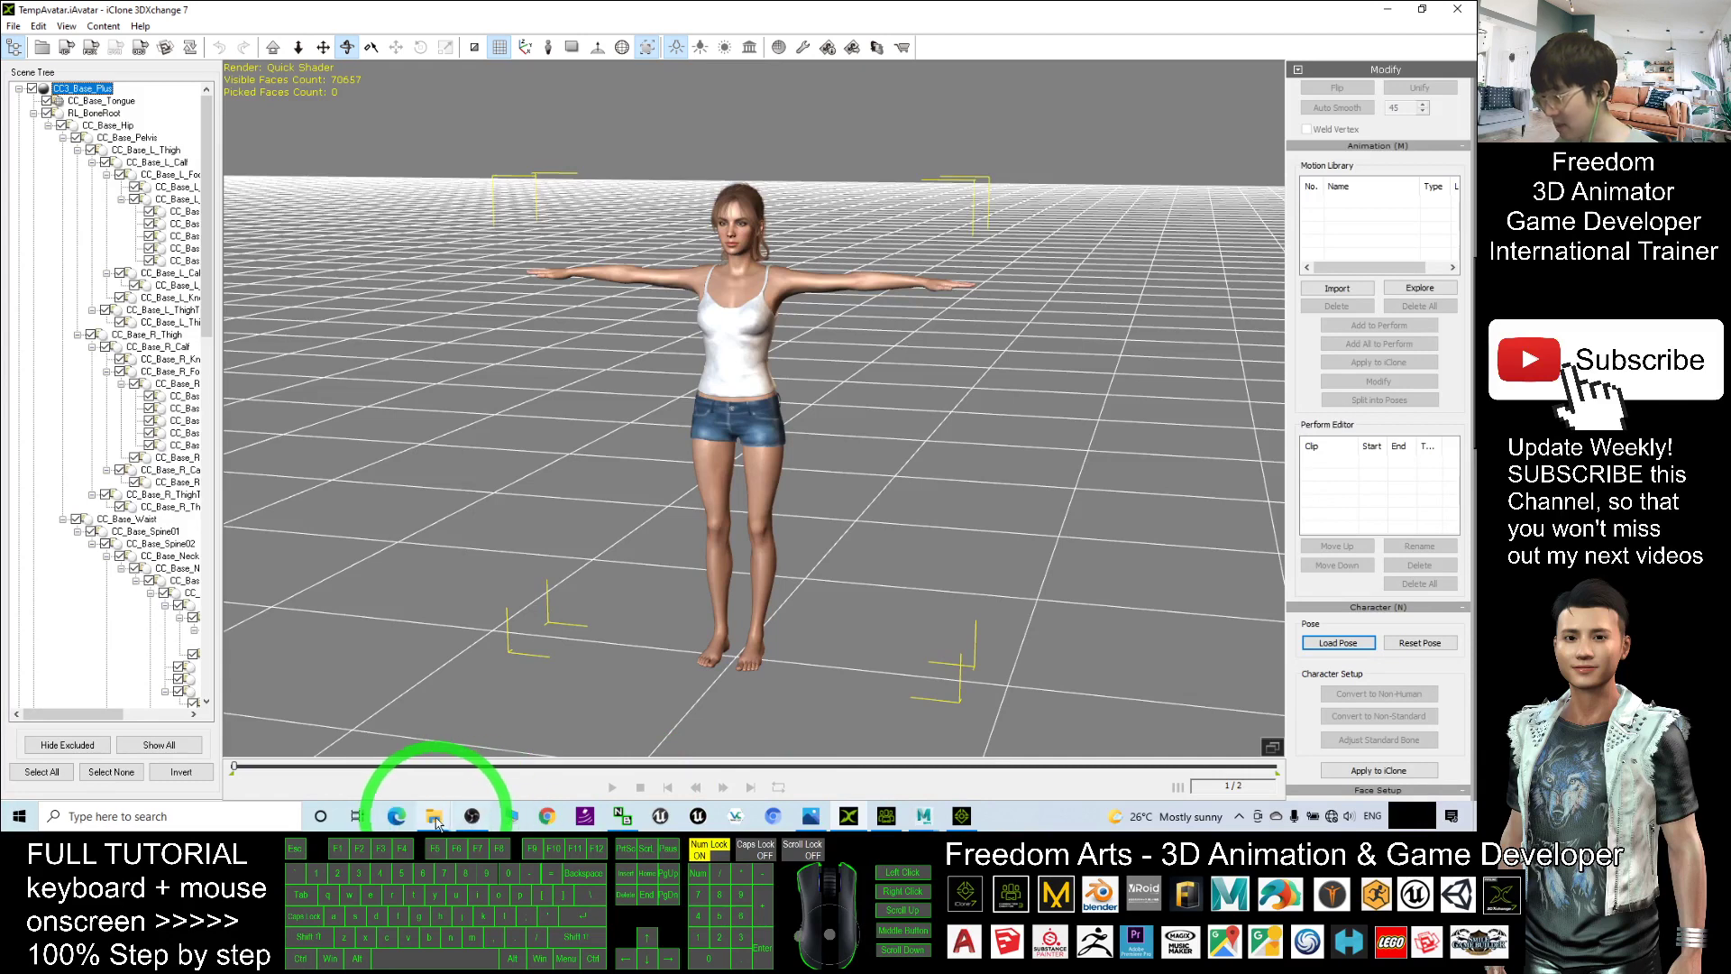
Step: Drop MotionPlus1.iMotionplus into the Motion Library, add all to Perform, and select the 1–463 clip
{"action": "left_click", "coordinate": [463, 730]}
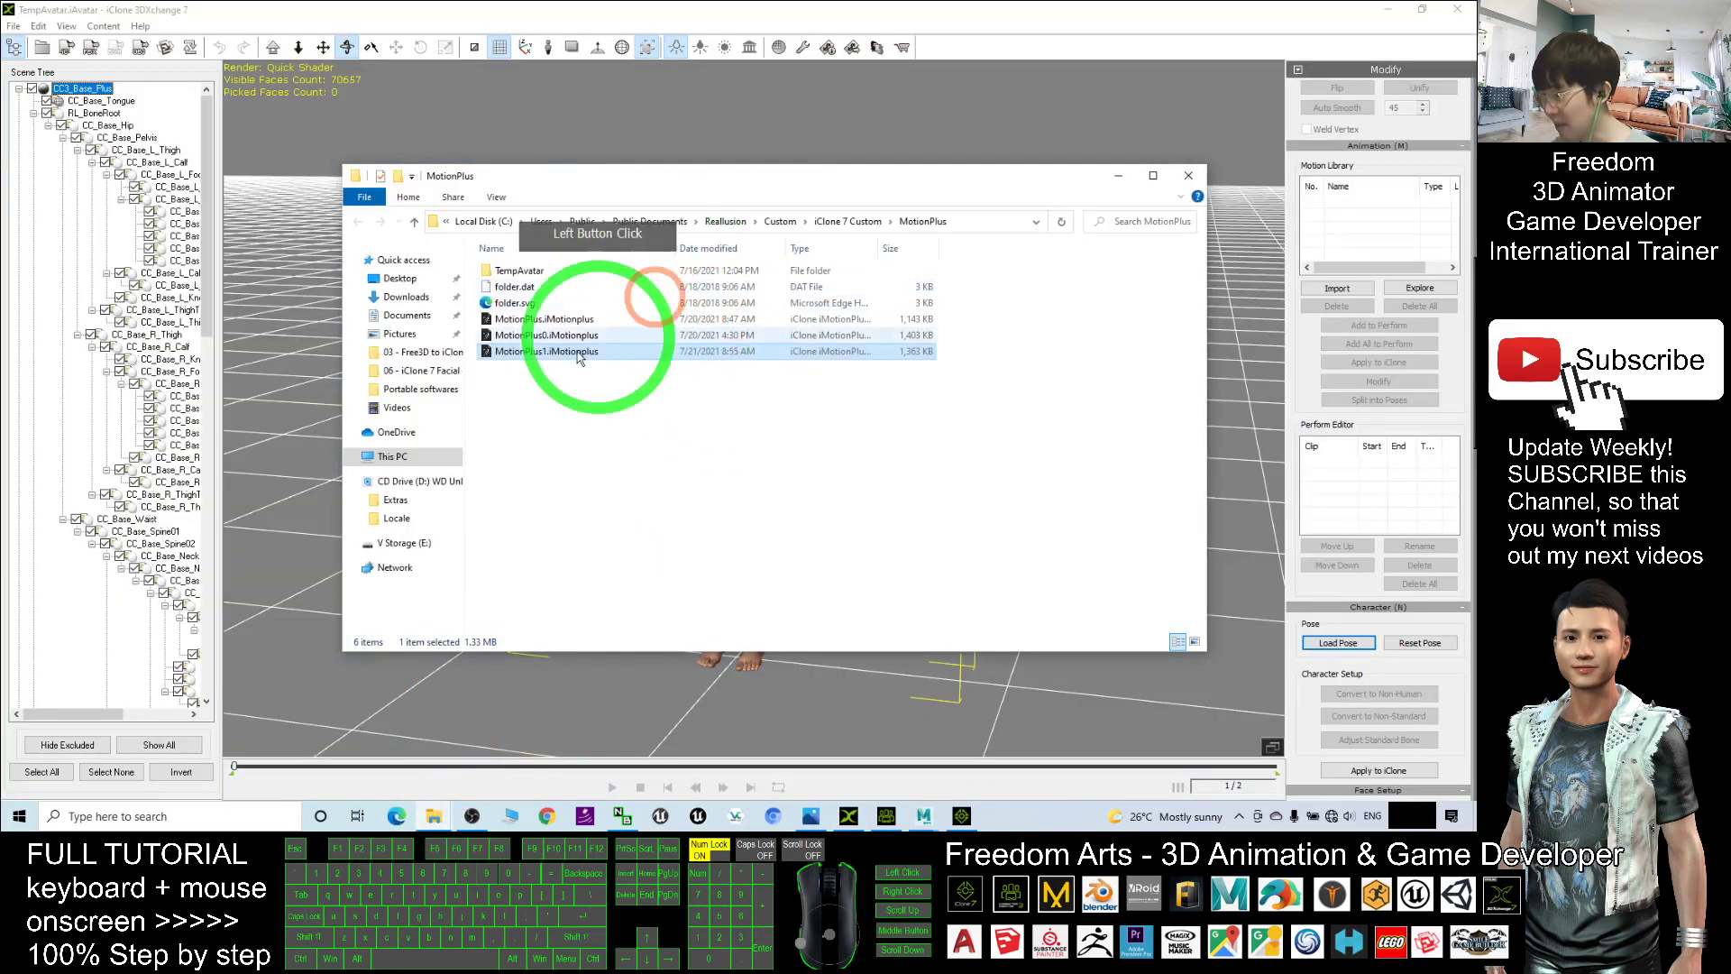
{"action": "left_click_drag", "start_coordinate": [517, 359], "coordinate": [1366, 218]}
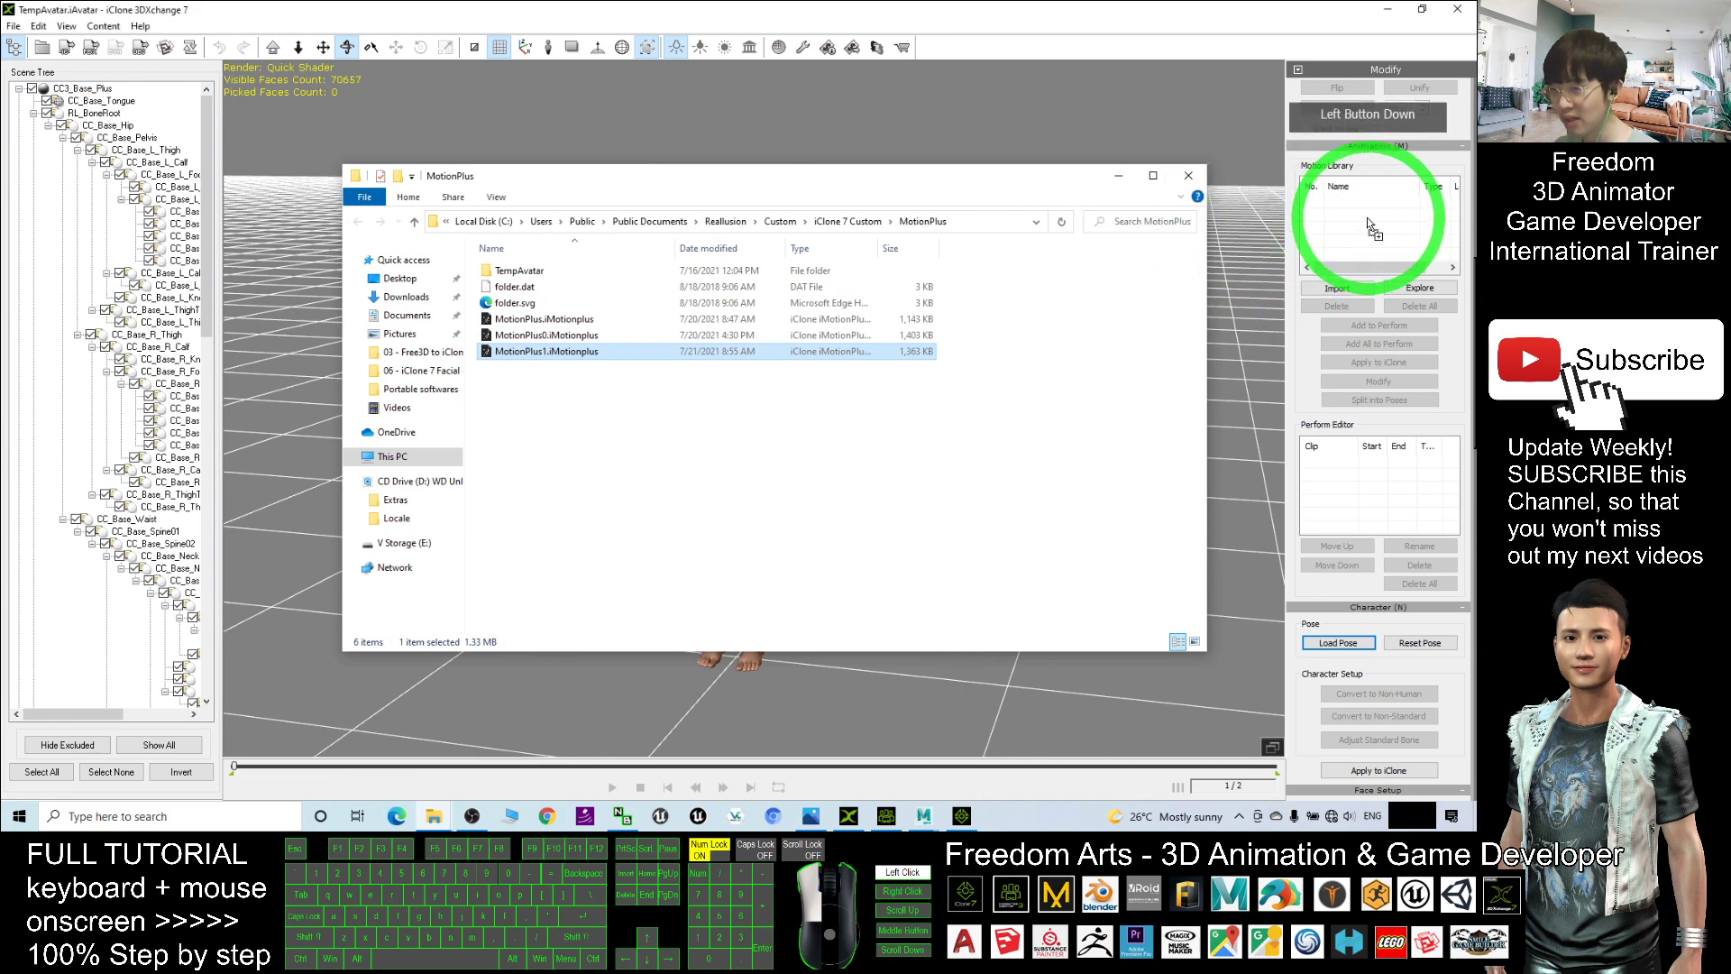
{"action": "left_click", "coordinate": [1154, 17]}
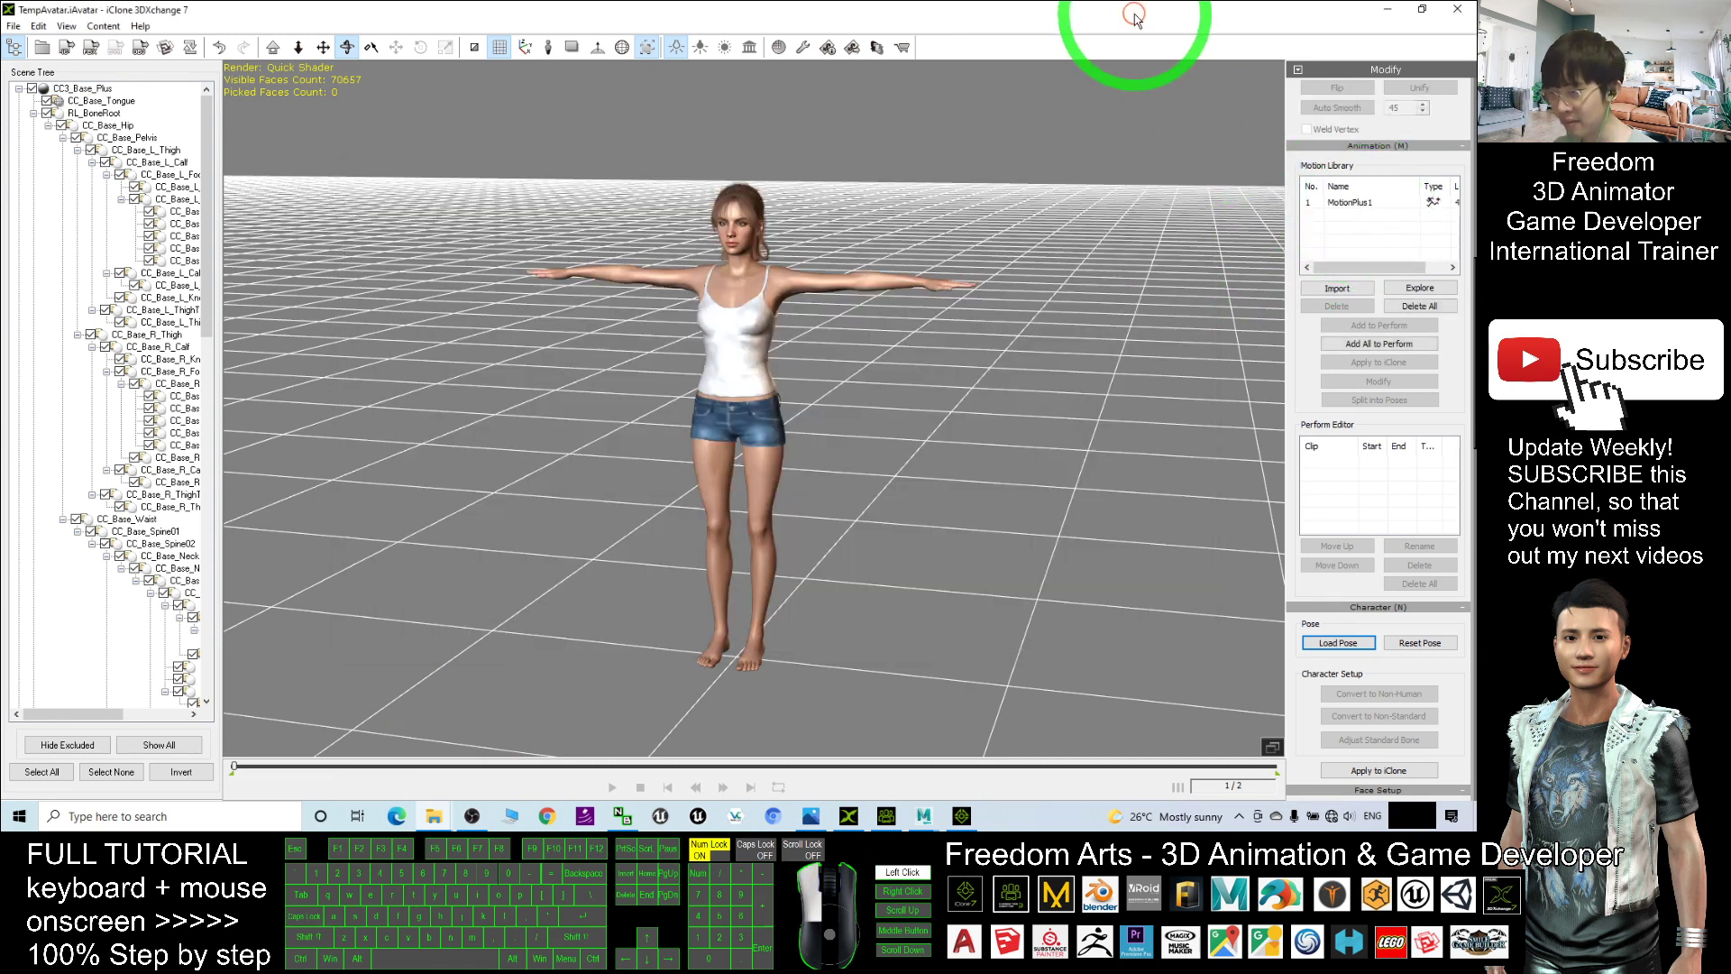
{"action": "left_click", "coordinate": [1376, 345]}
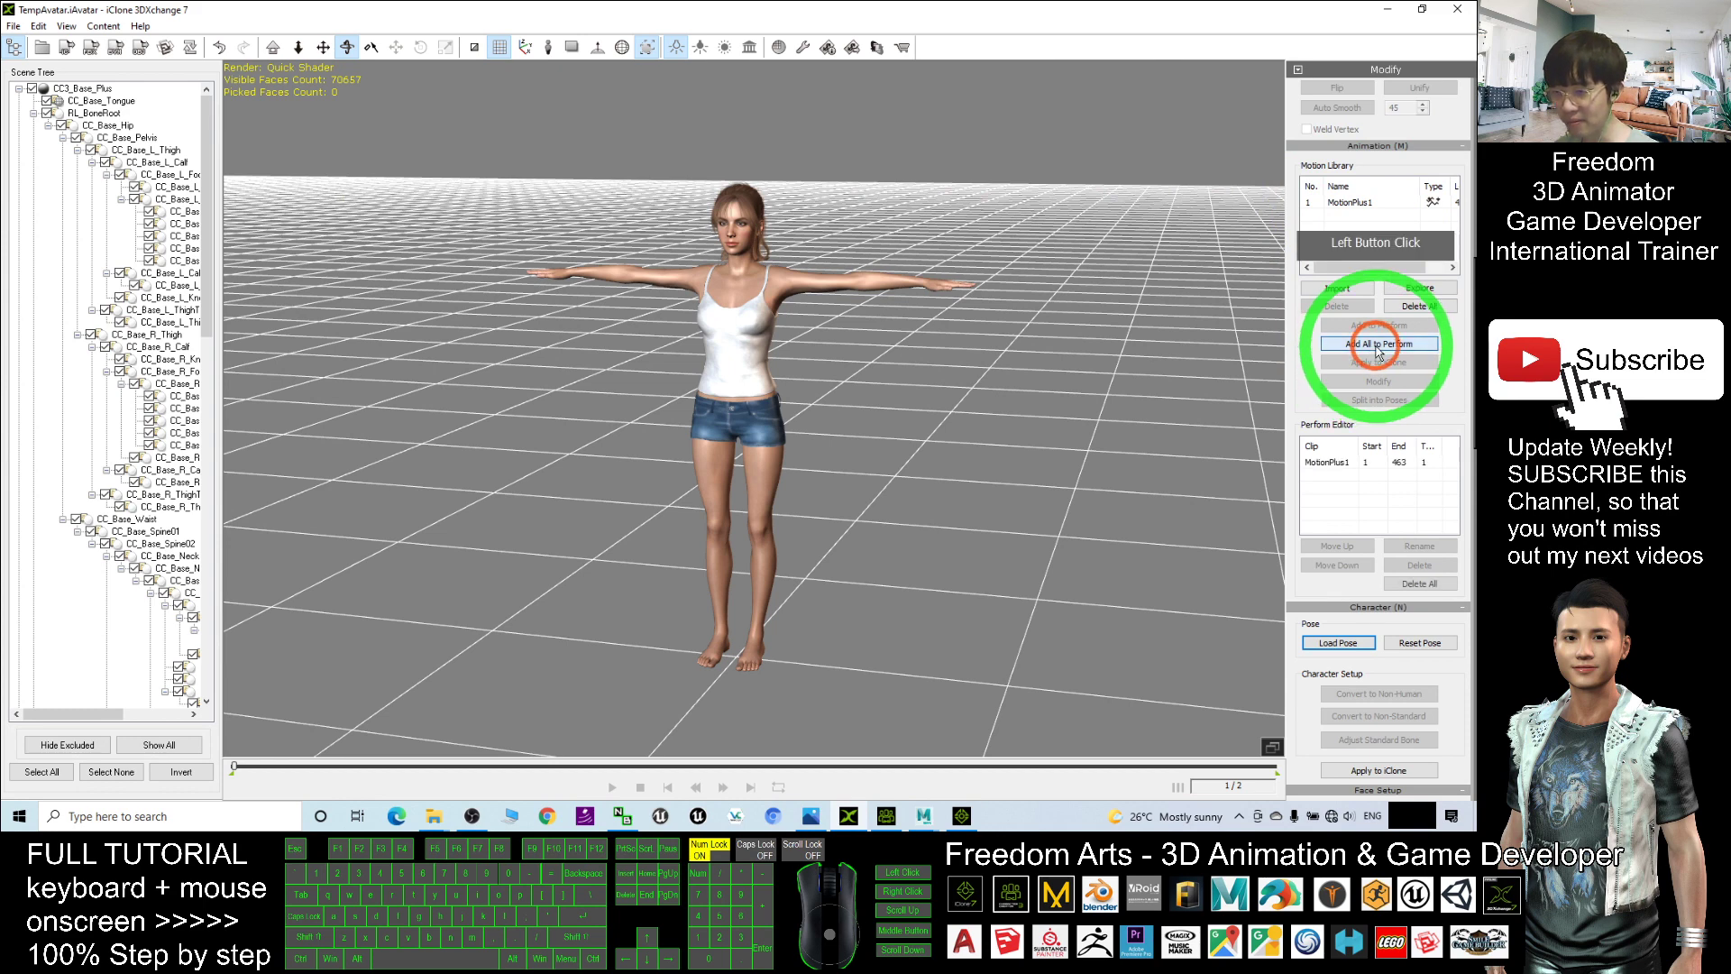
{"action": "left_click", "coordinate": [1341, 470]}
{"action": "scroll", "coordinate": [814, 315], "scroll_direction": "up", "scroll_amount": 3}
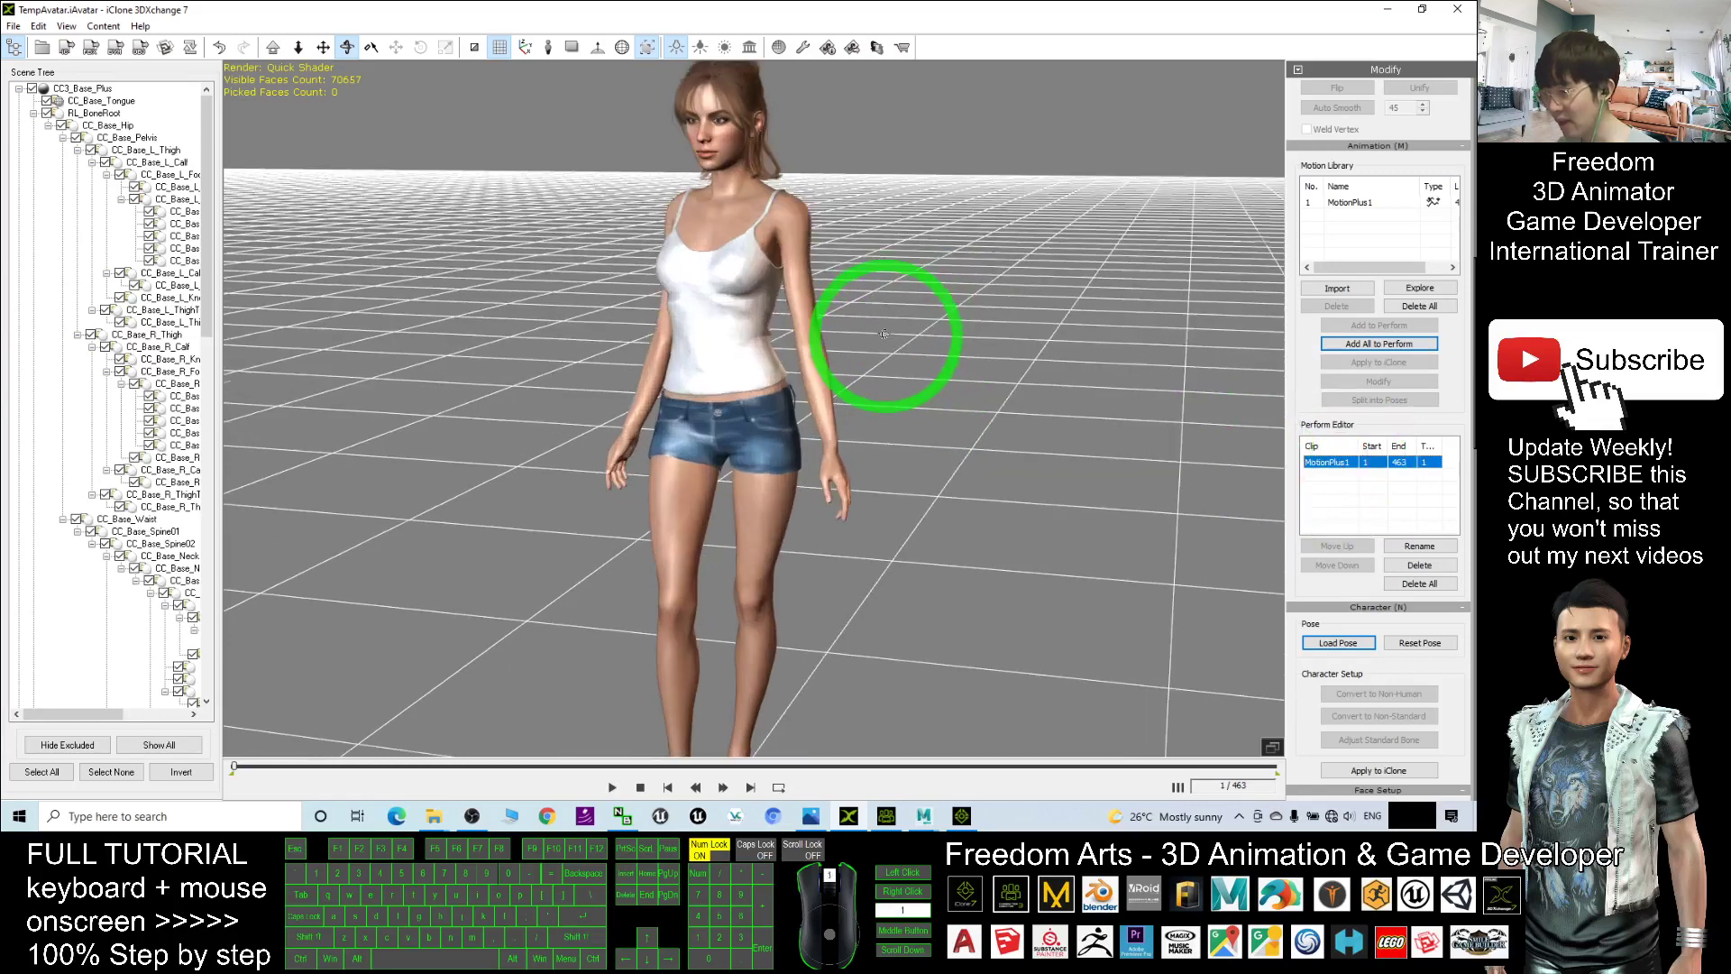
Step: Orbit around the character, play the MotionPlus1 animation, then return to the first frame
{"action": "left_click_drag", "start_coordinate": [814, 316], "coordinate": [640, 768]}
{"action": "left_click", "coordinate": [612, 787]}
{"action": "left_click", "coordinate": [916, 611]}
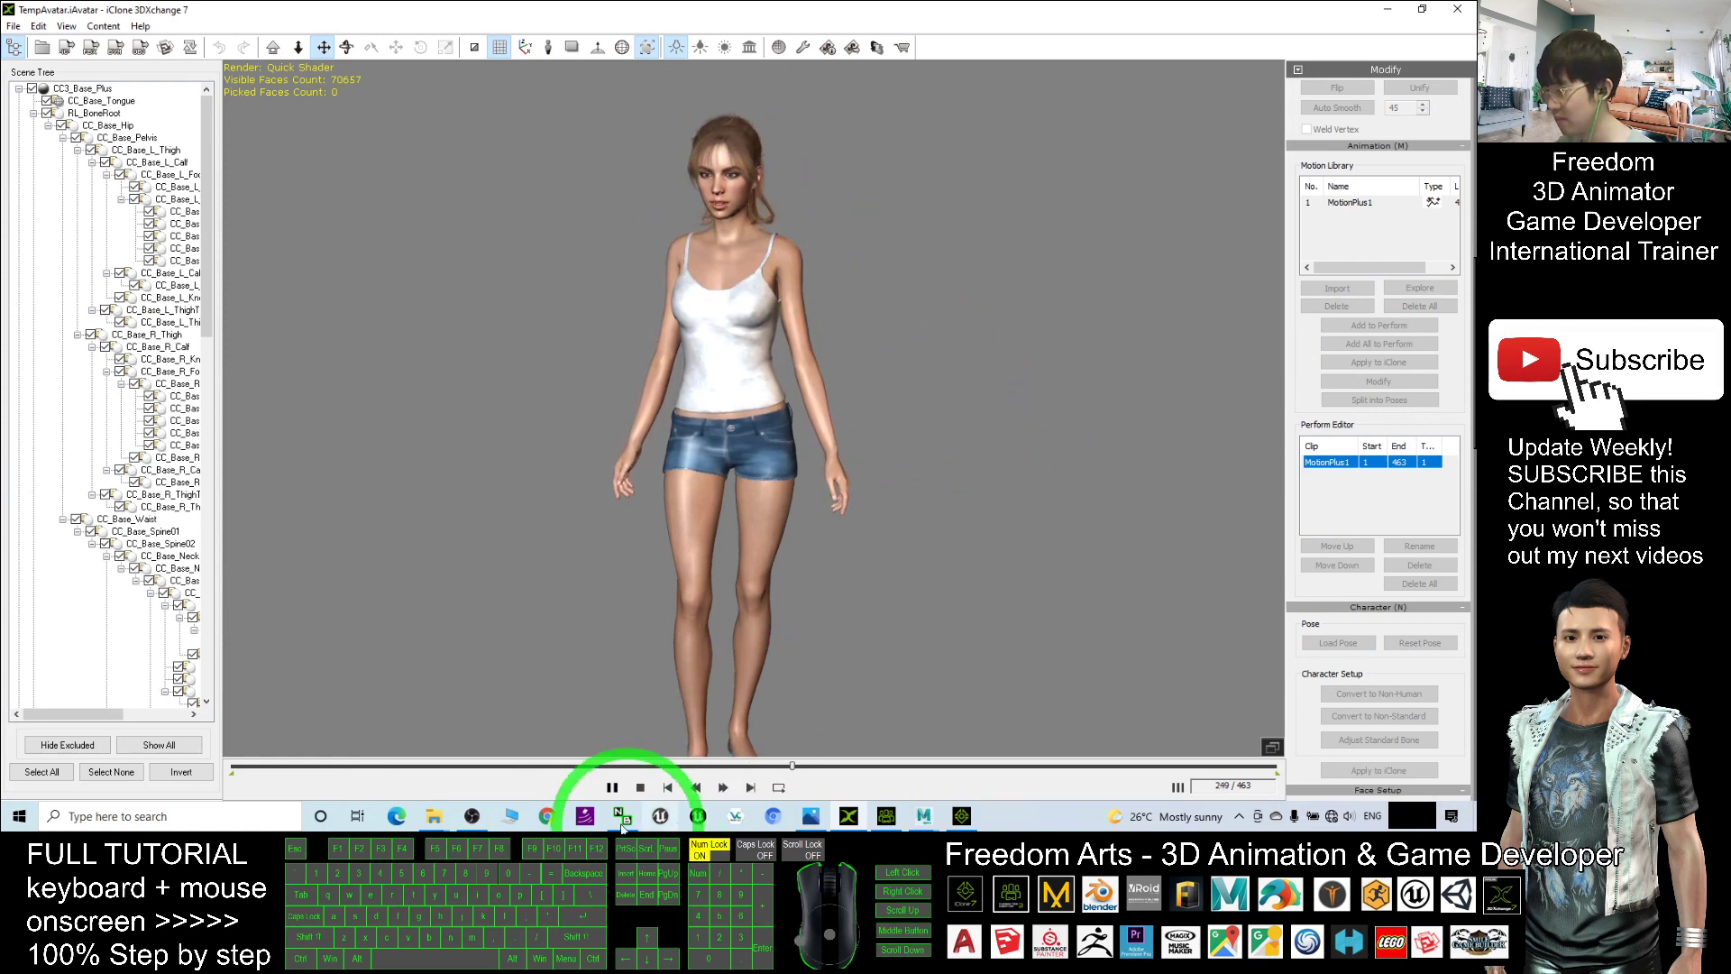
{"action": "left_click", "coordinate": [612, 787]}
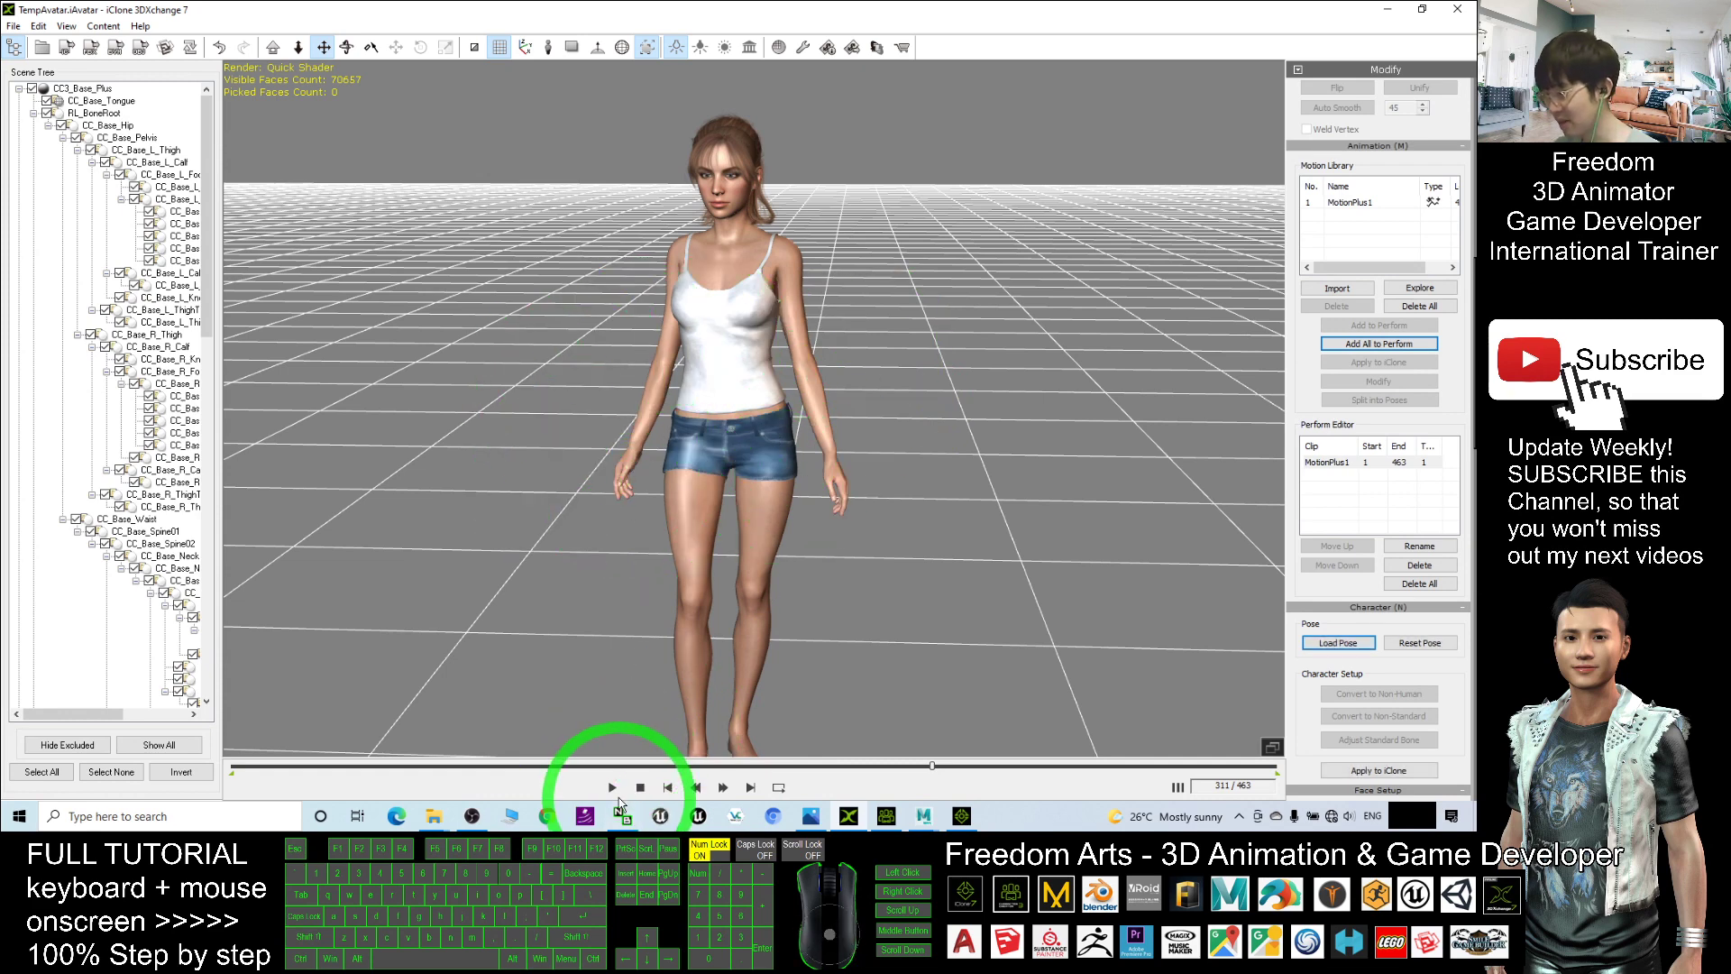
{"action": "left_click", "coordinate": [667, 787]}
Step: Zoom in on her head and torso and replay the animation, rewinding to frame 1
{"action": "left_click_drag", "start_coordinate": [649, 734], "coordinate": [727, 309]}
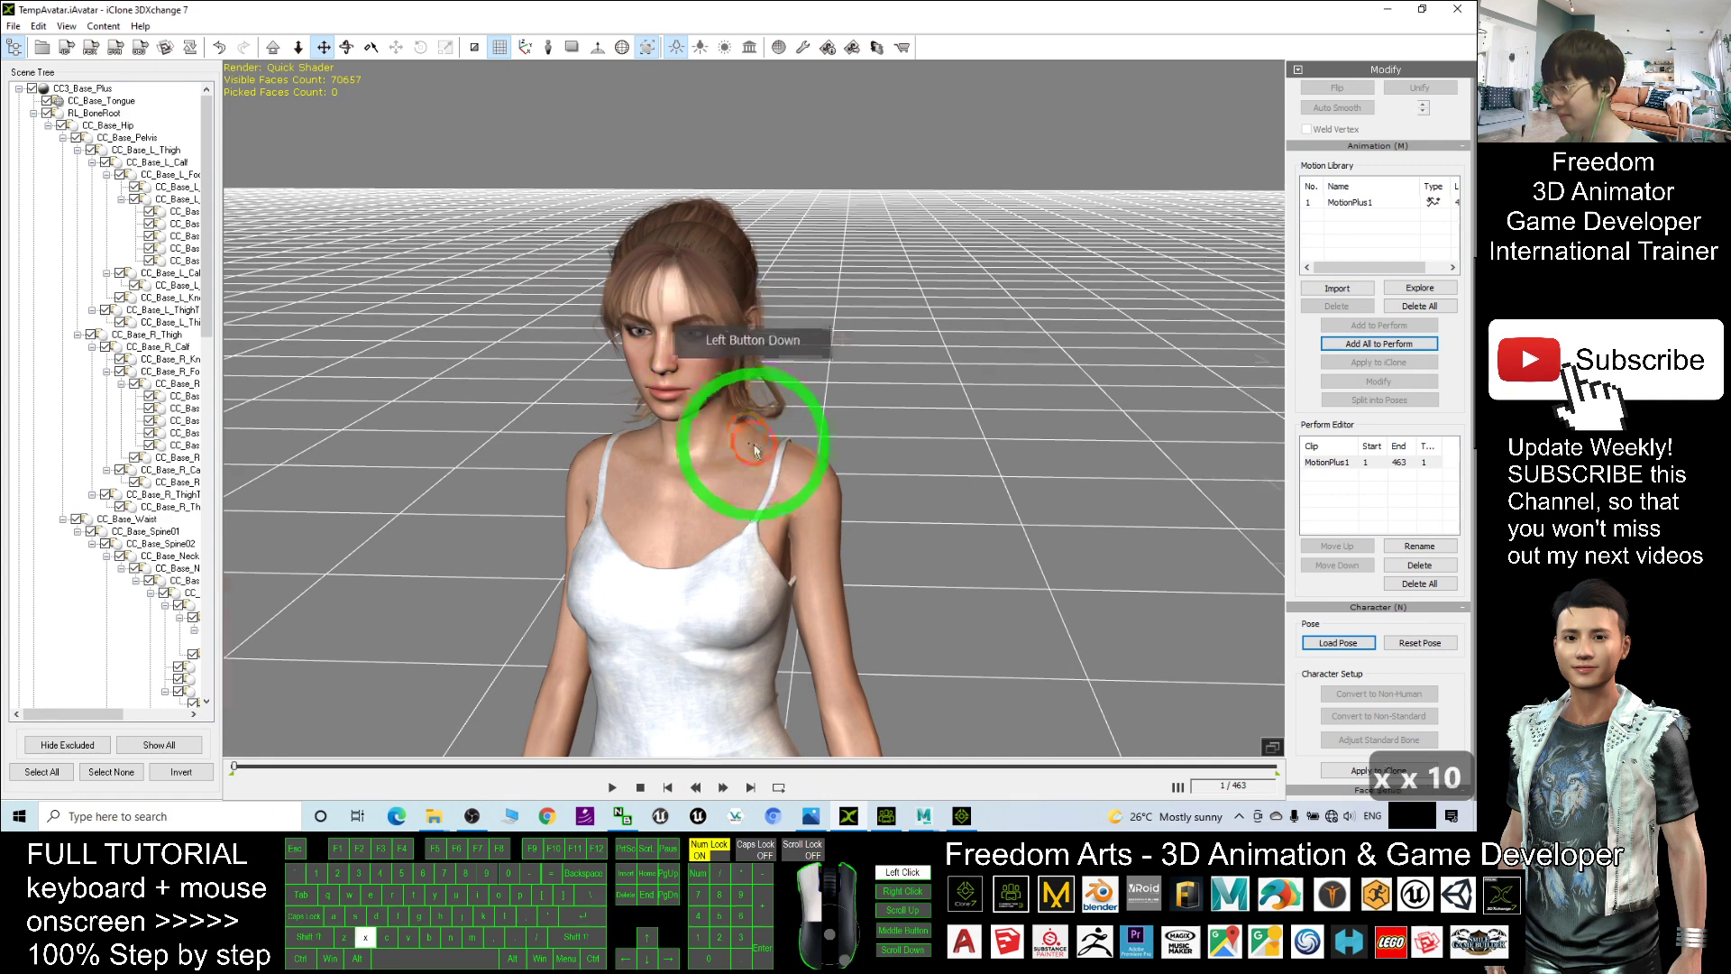
{"action": "left_click_drag", "start_coordinate": [726, 444], "coordinate": [653, 482]}
{"action": "key", "text": "f"}
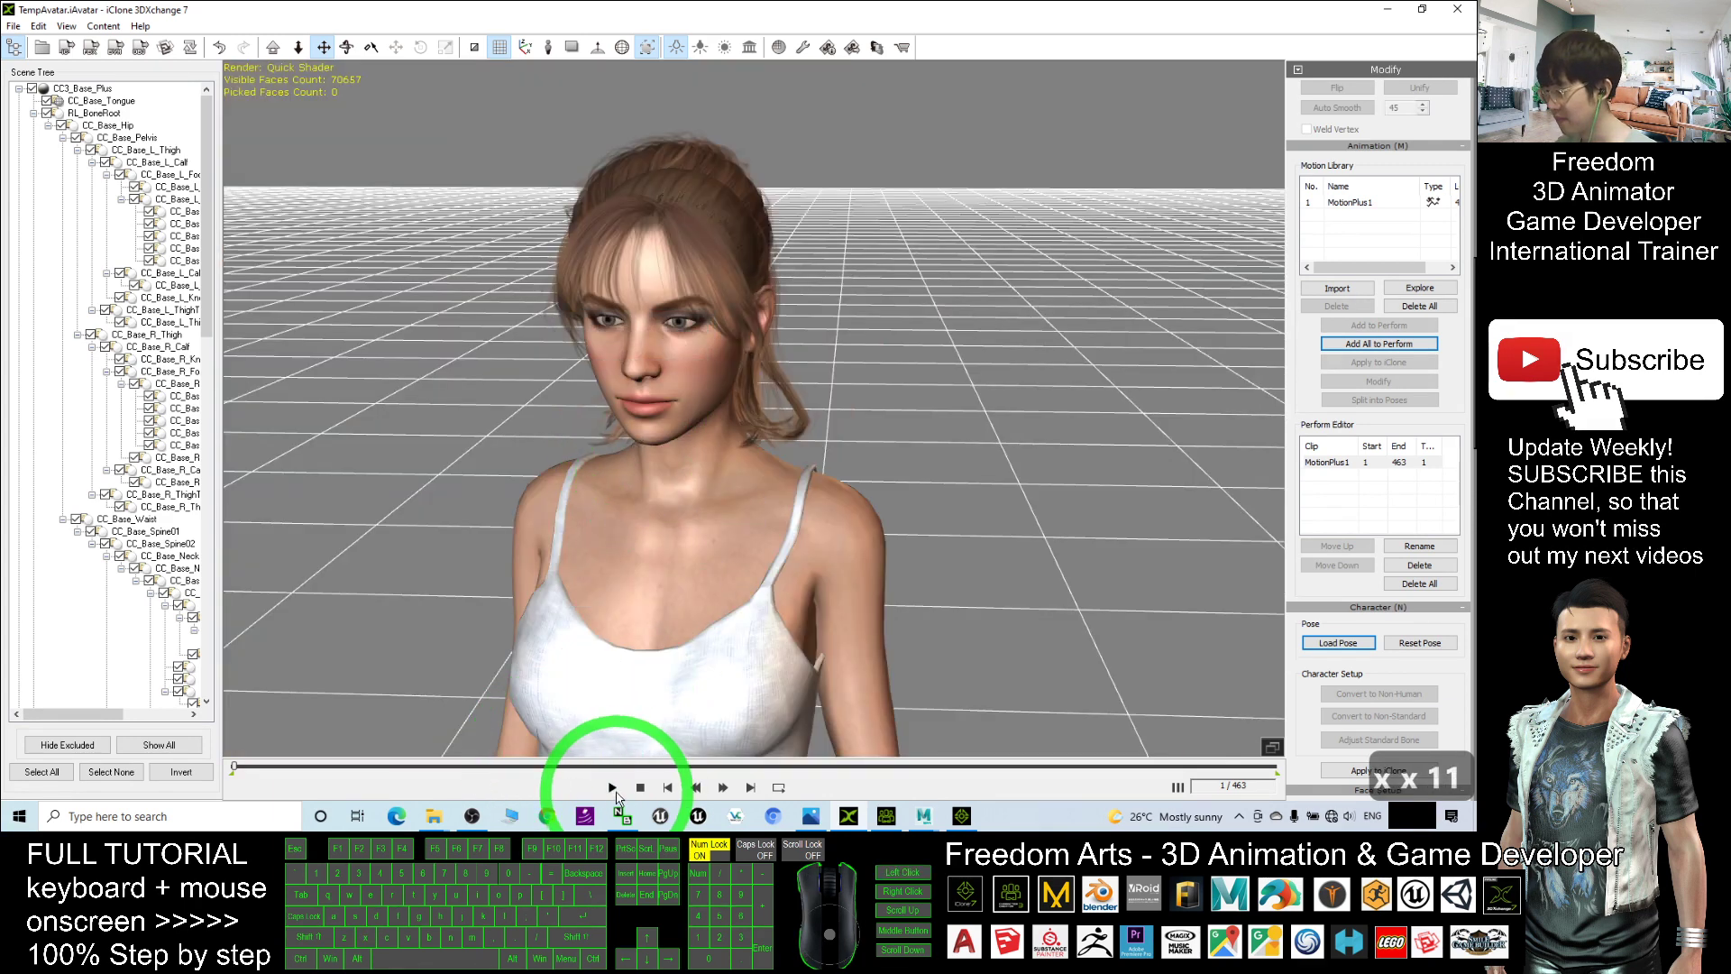
{"action": "left_click", "coordinate": [612, 787]}
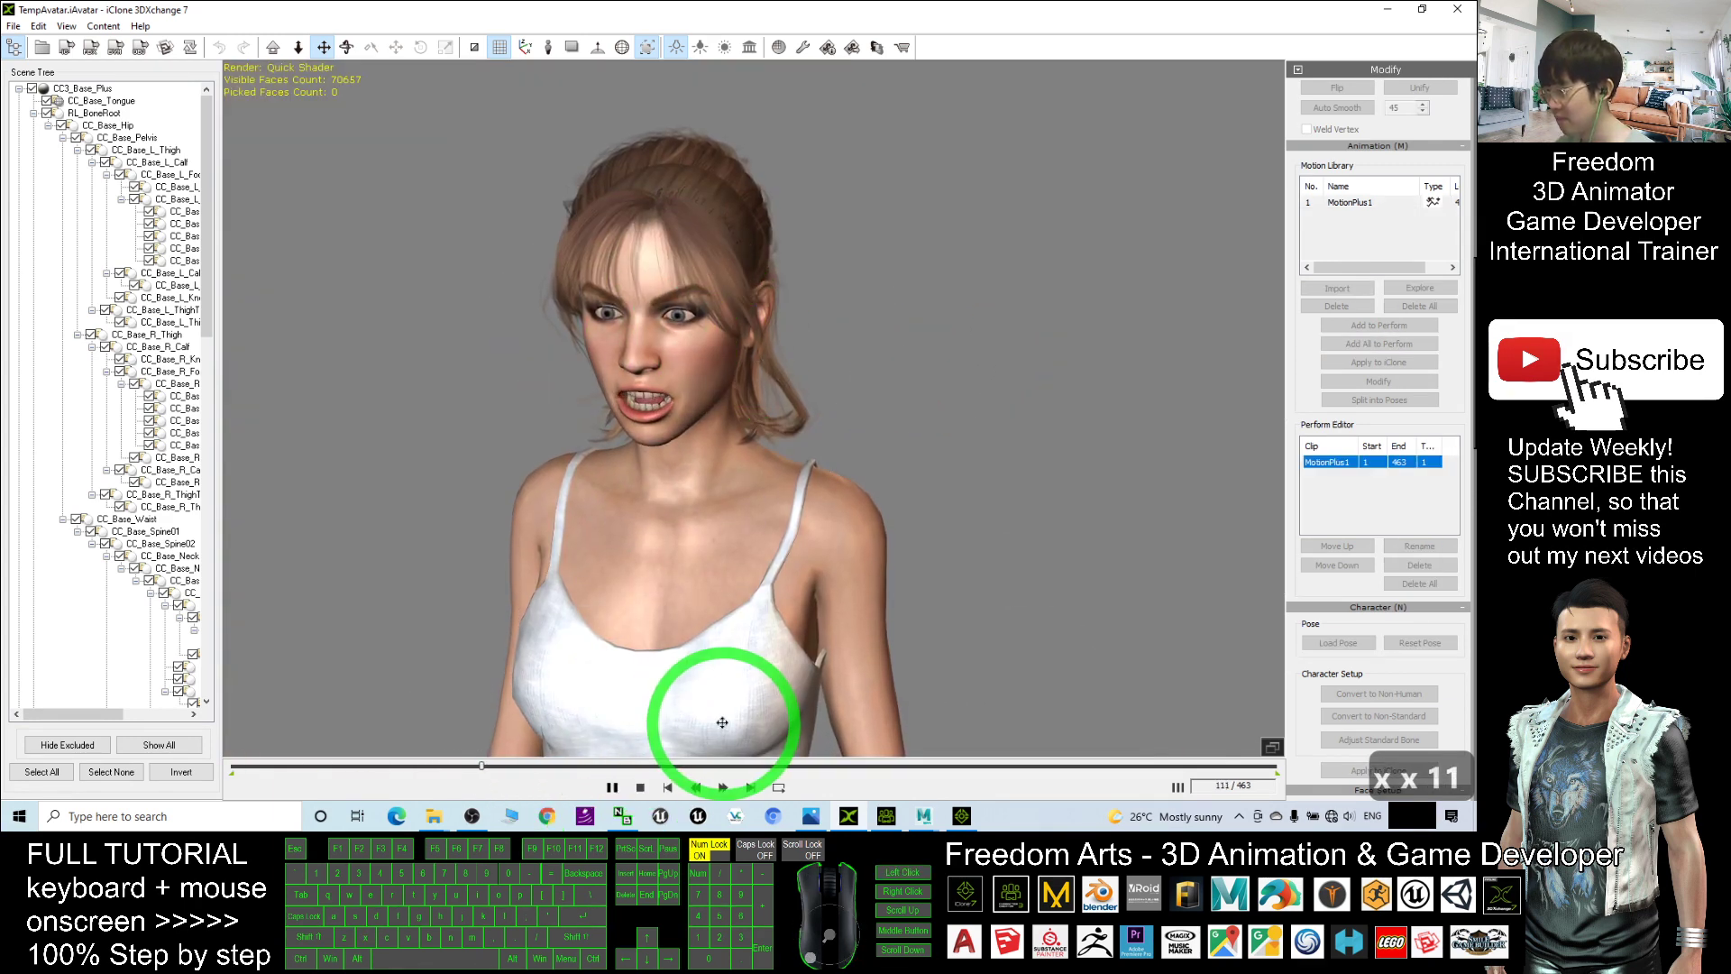
{"action": "left_click", "coordinate": [640, 788]}
Step: Adjust the camera view around the character in the viewport
{"action": "left_click", "coordinate": [700, 353]}
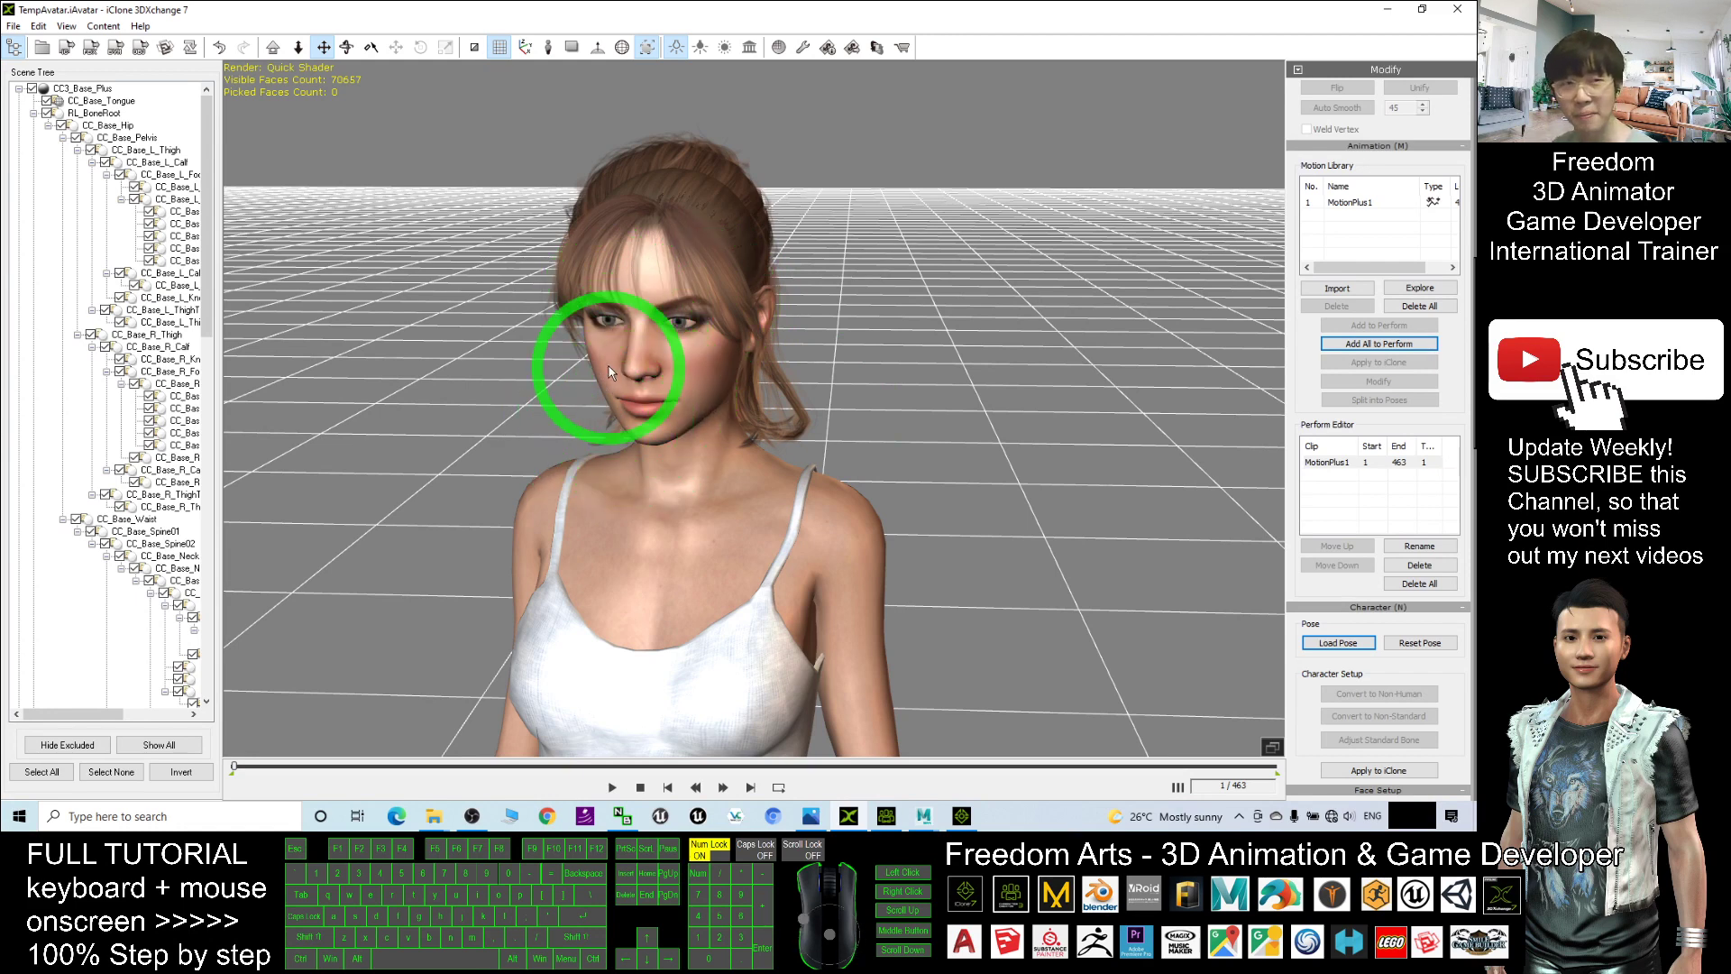
{"action": "scroll", "coordinate": [713, 437], "scroll_direction": "down", "scroll_amount": 5}
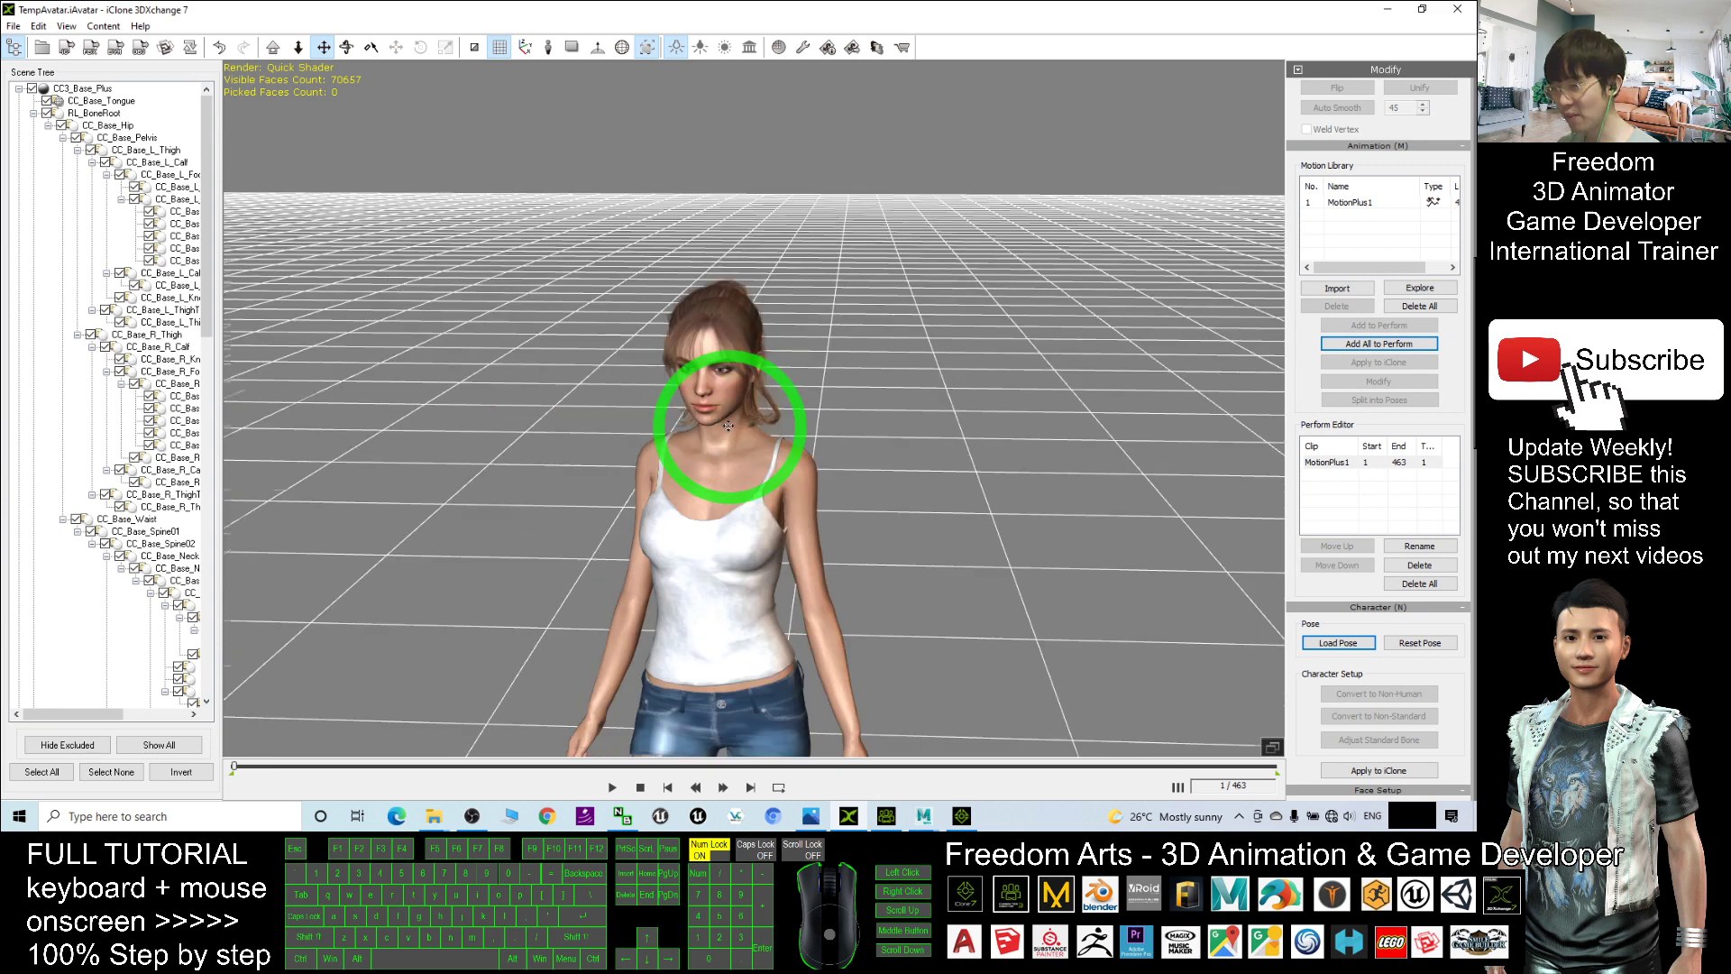
{"action": "scroll", "coordinate": [761, 506], "scroll_direction": "up", "scroll_amount": 5}
{"action": "scroll", "coordinate": [721, 502], "scroll_direction": "down", "scroll_amount": 2}
{"action": "scroll", "coordinate": [765, 502], "scroll_direction": "down", "scroll_amount": 2}
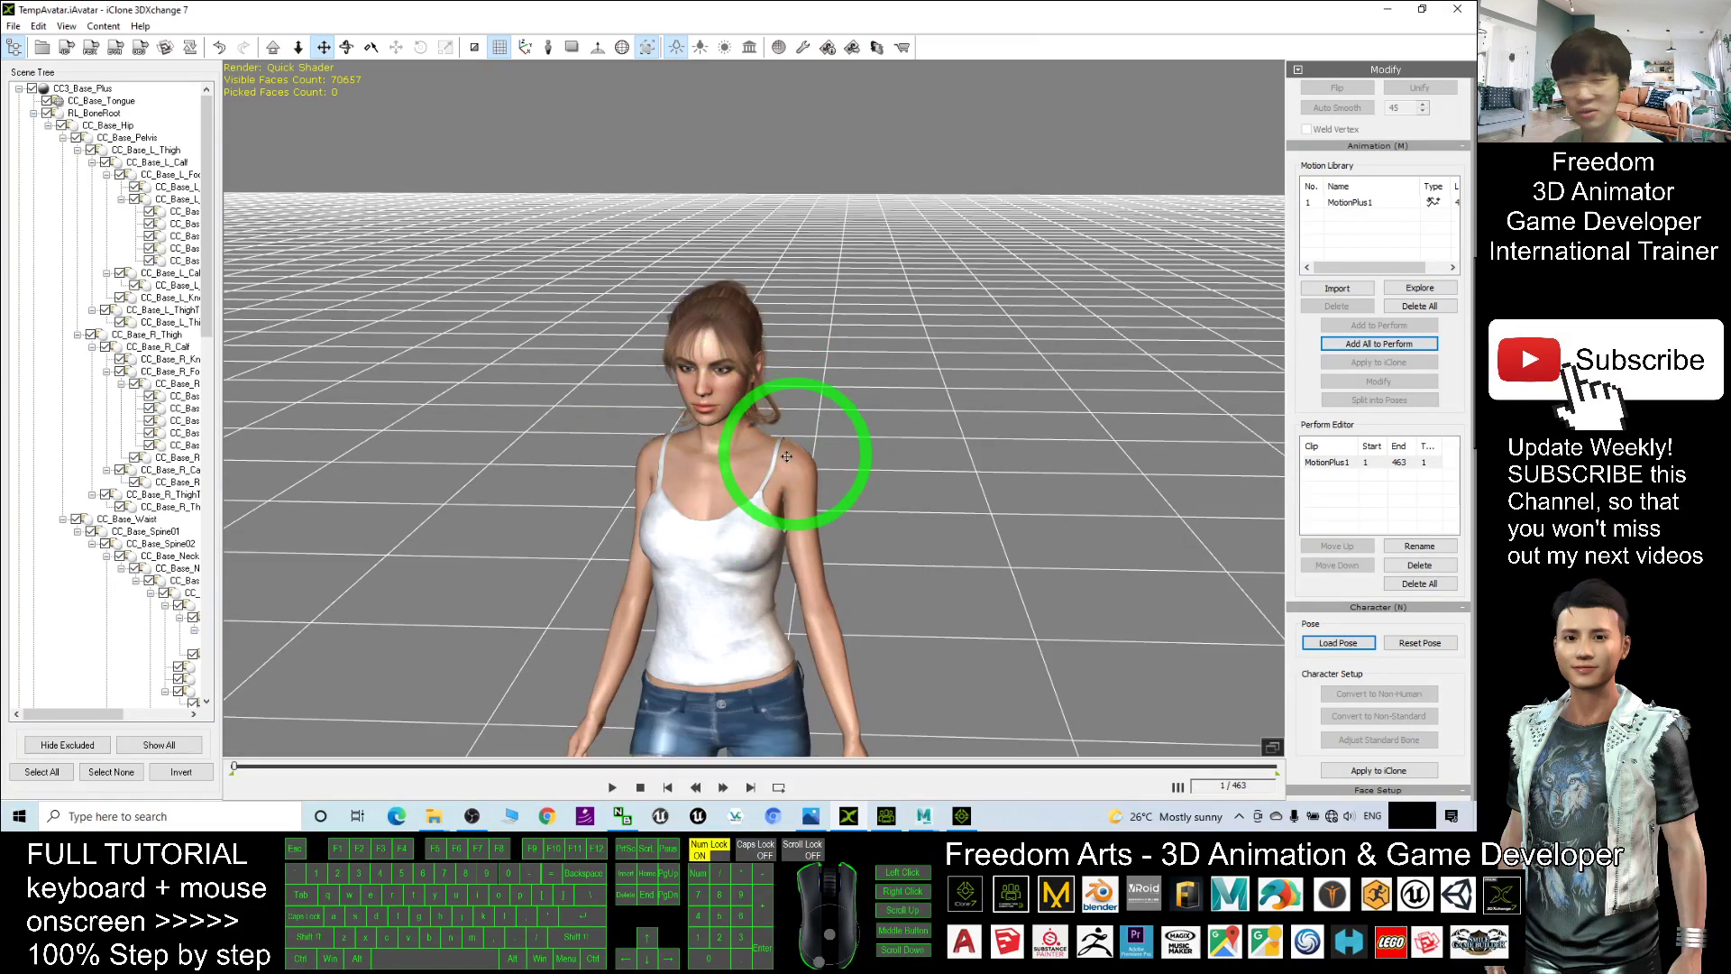
{"action": "scroll", "coordinate": [729, 440], "scroll_direction": "down", "scroll_amount": 3}
{"action": "left_click_drag", "start_coordinate": [730, 506], "coordinate": [841, 325]}
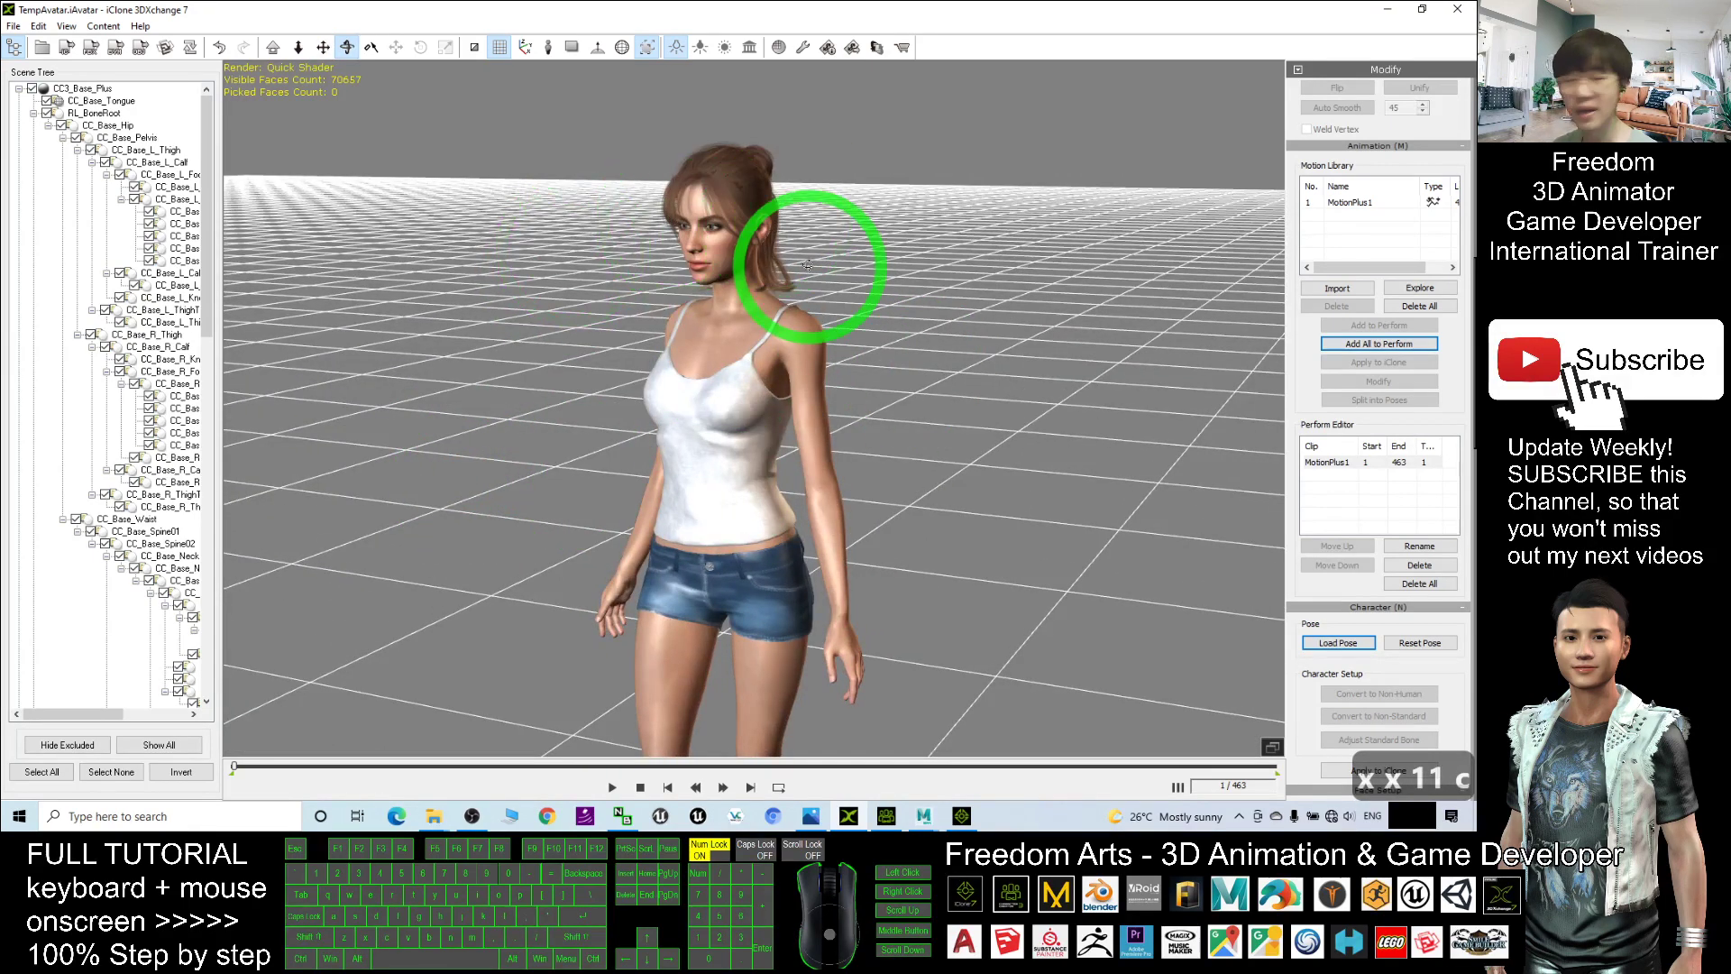
Step: Minimize Maya and restore 3DXchange to a smaller window
{"action": "mouse_move", "coordinate": [923, 816]}
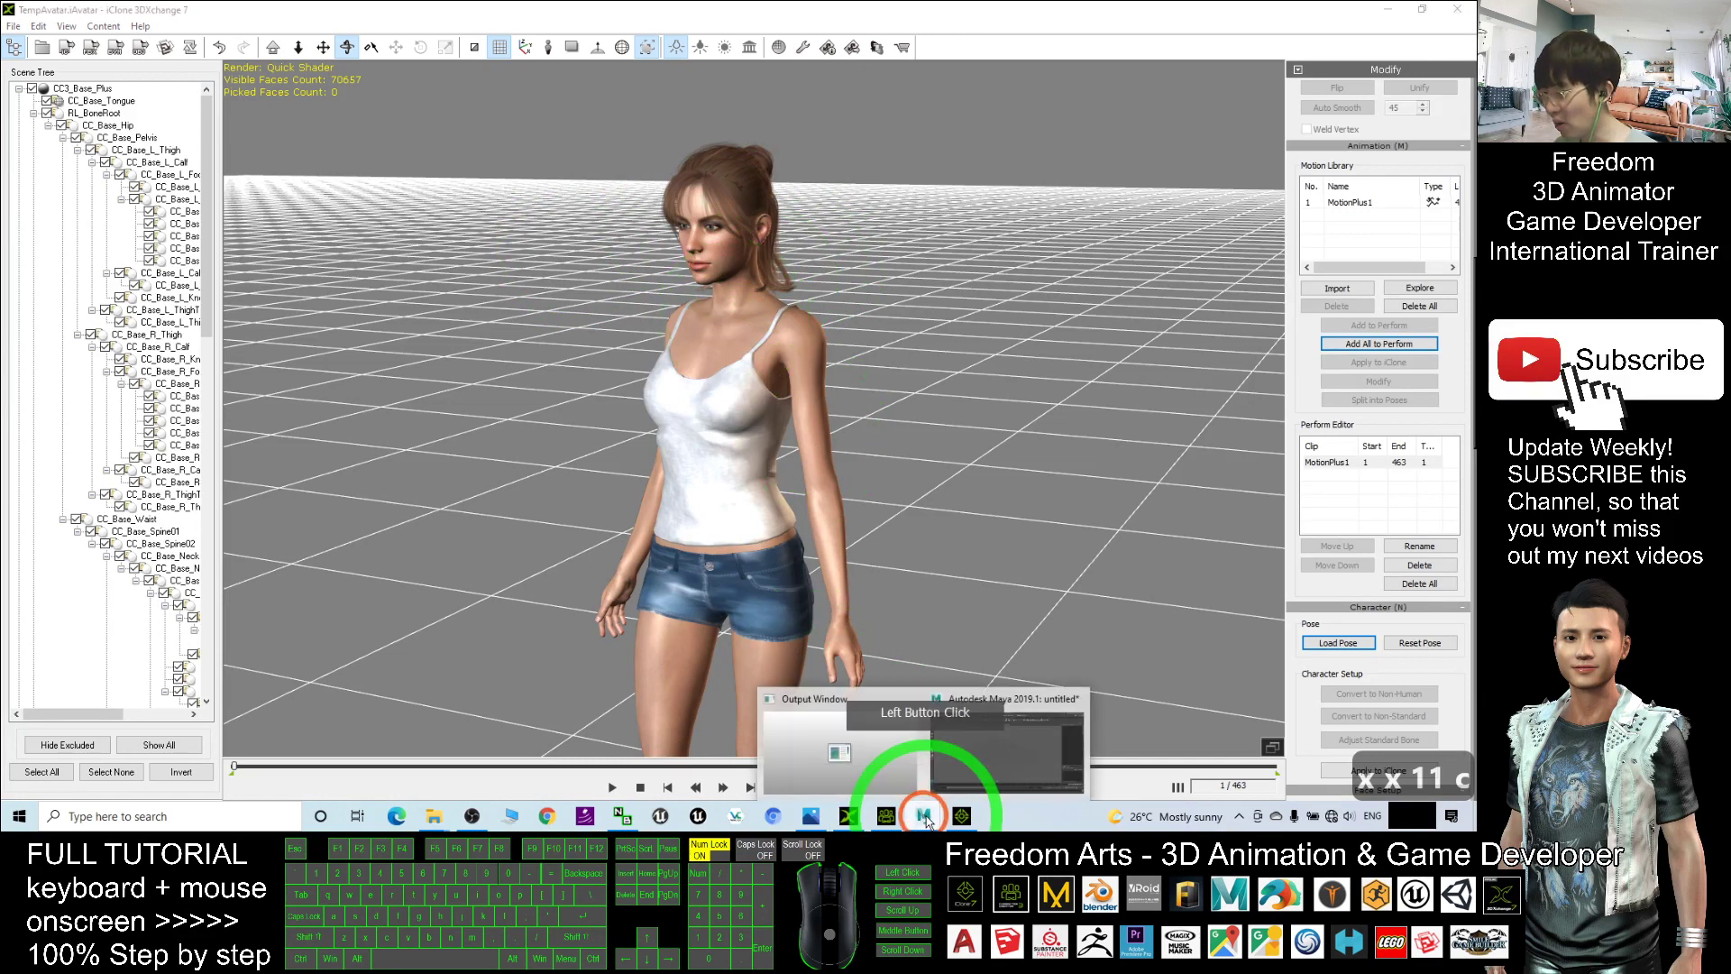
{"action": "left_click", "coordinate": [1017, 754]}
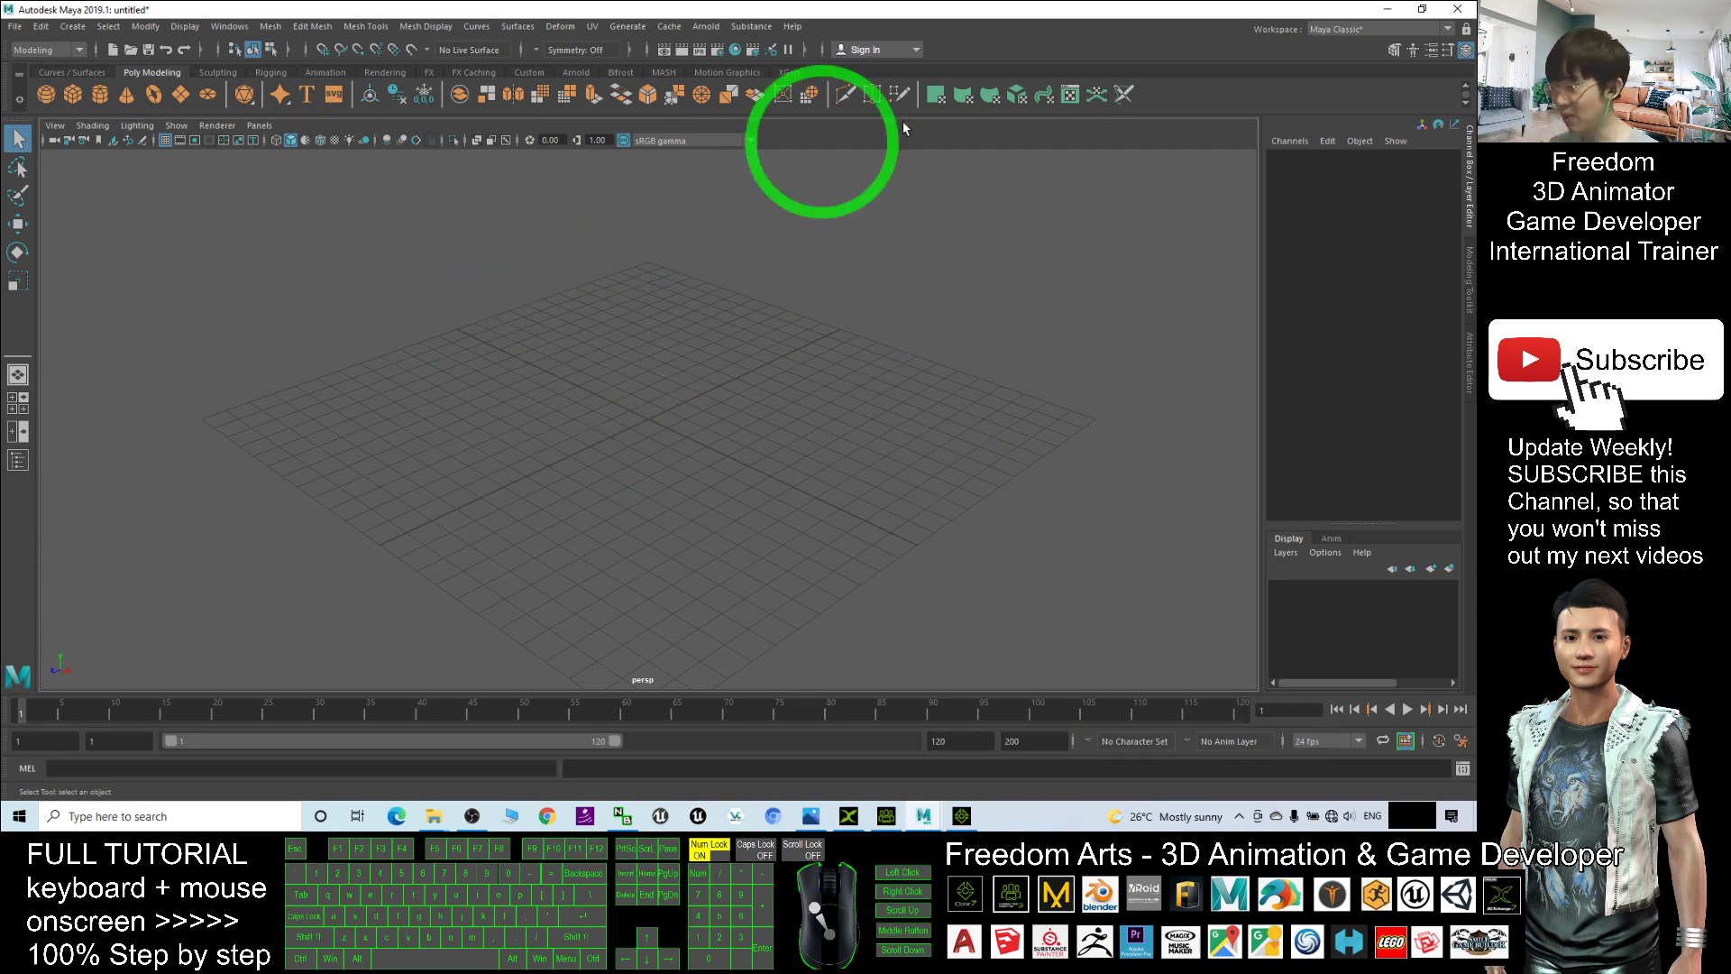
{"action": "left_click", "coordinate": [1386, 10]}
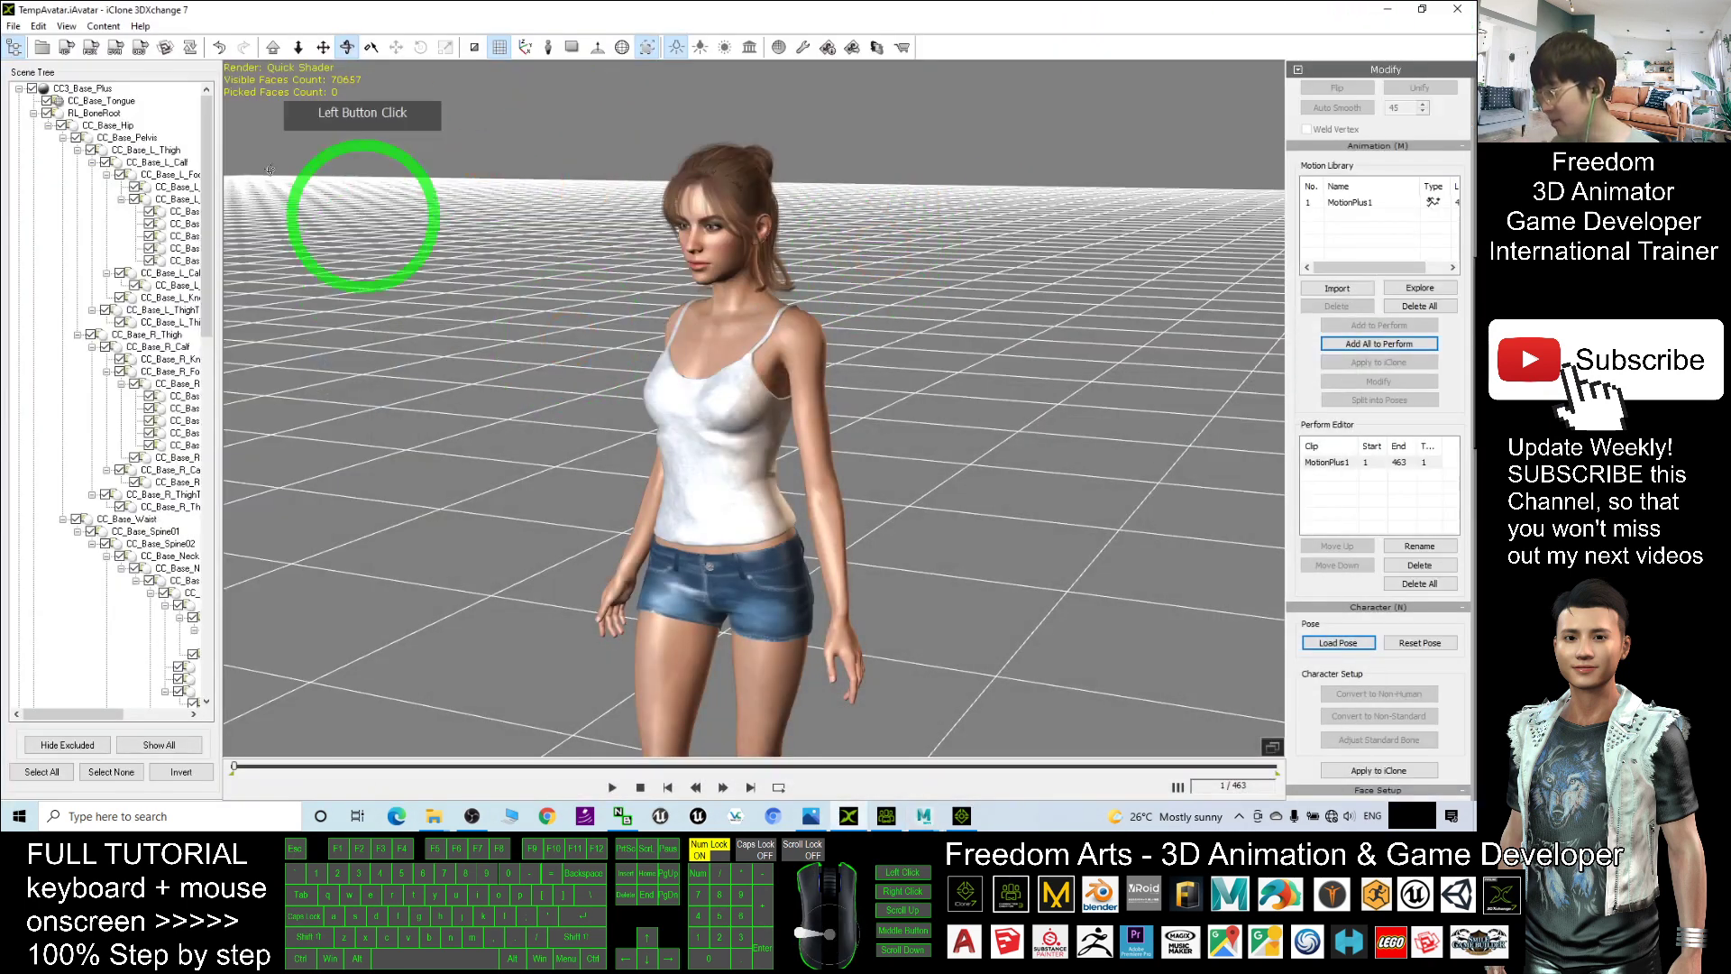
{"action": "double_click", "coordinate": [335, 10]}
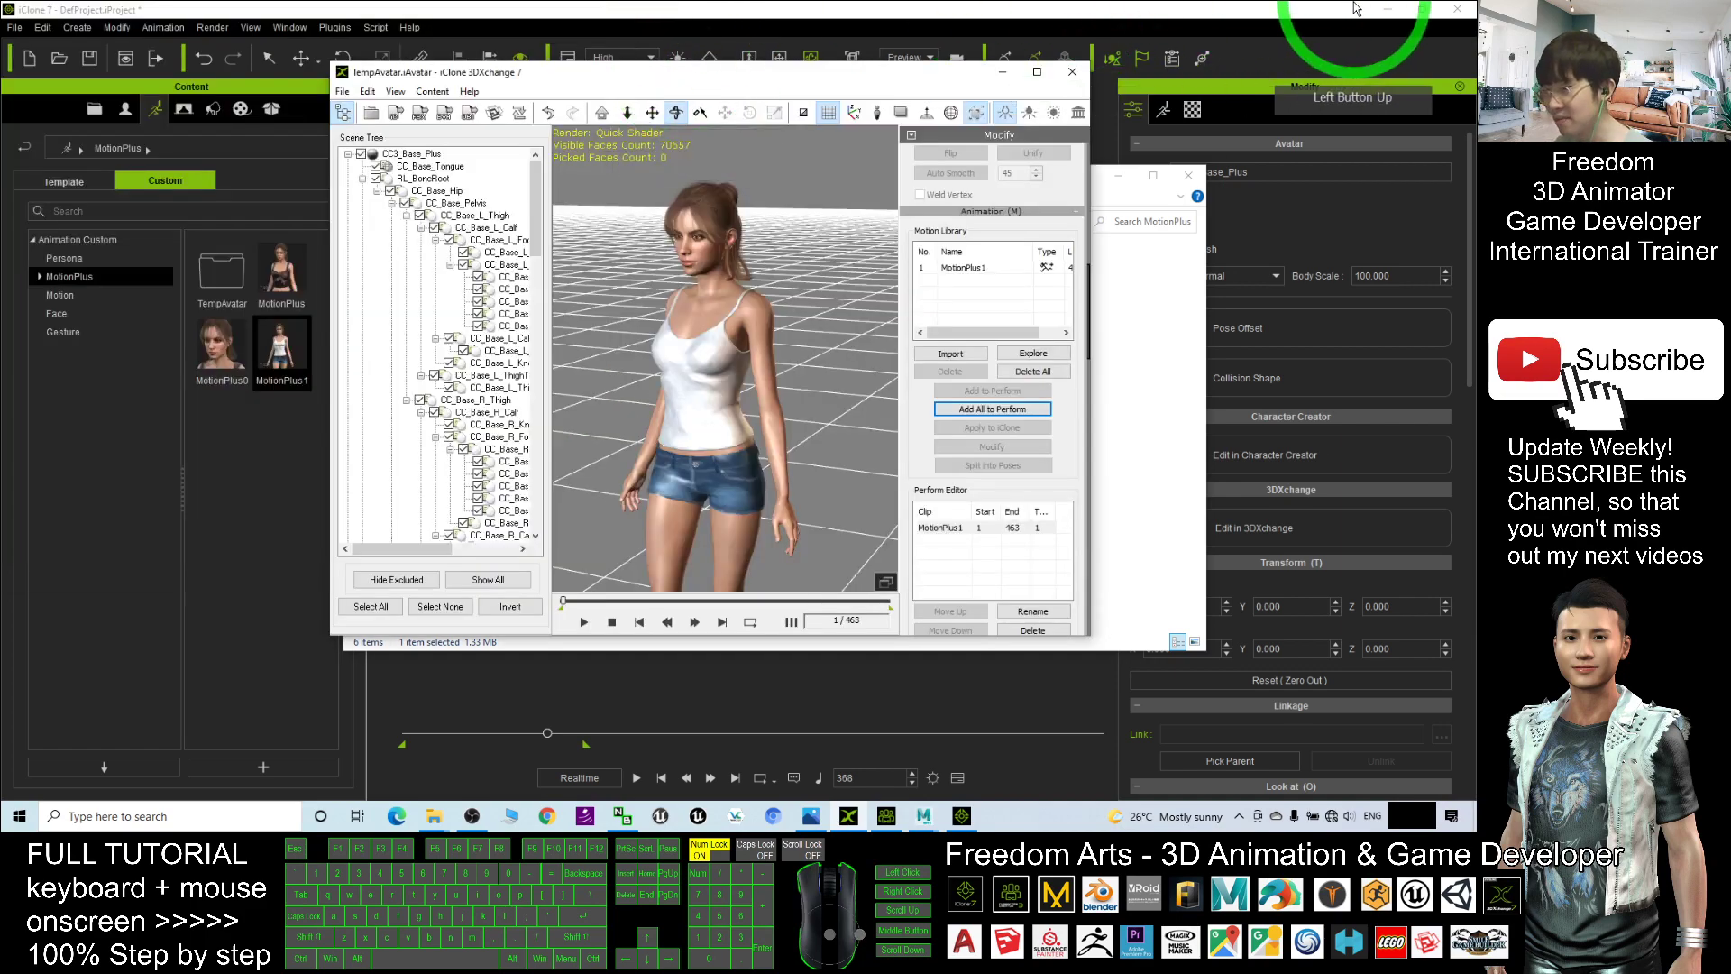
Step: Minimize iClone, Character Creator, File Explorer and Photos, then open the Export FBX dialog
{"action": "left_click", "coordinate": [1386, 10]}
{"action": "left_click", "coordinate": [1385, 10]}
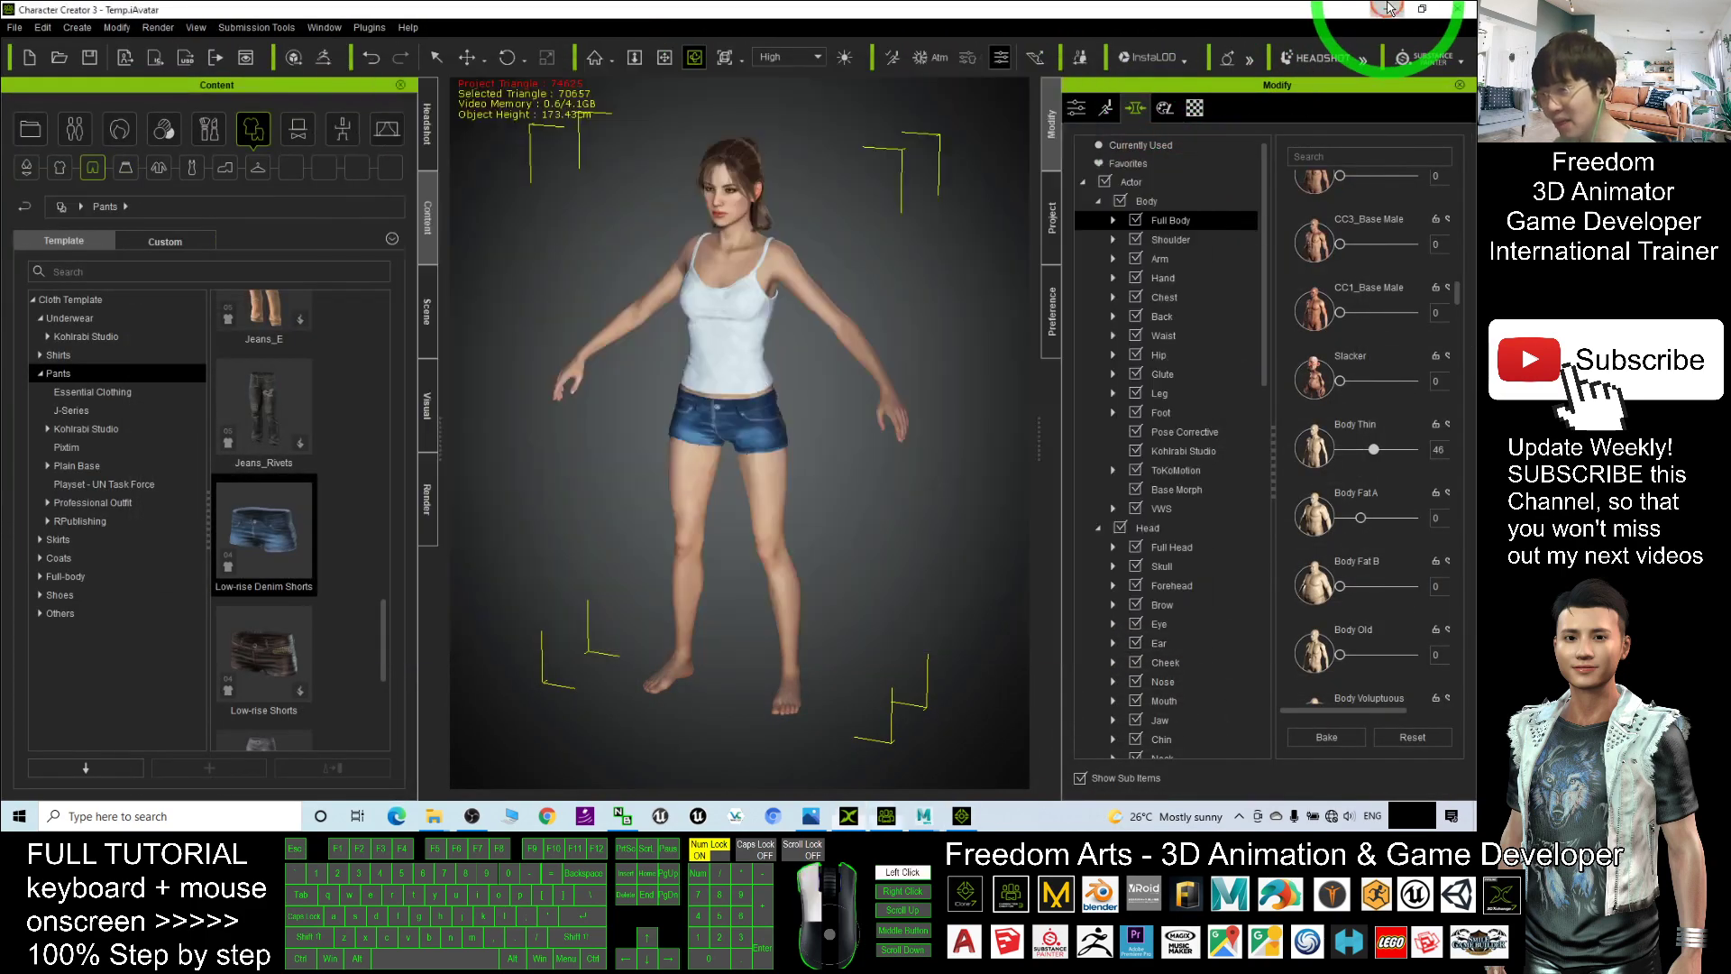
{"action": "left_click", "coordinate": [1119, 178]}
{"action": "left_click", "coordinate": [1388, 13]}
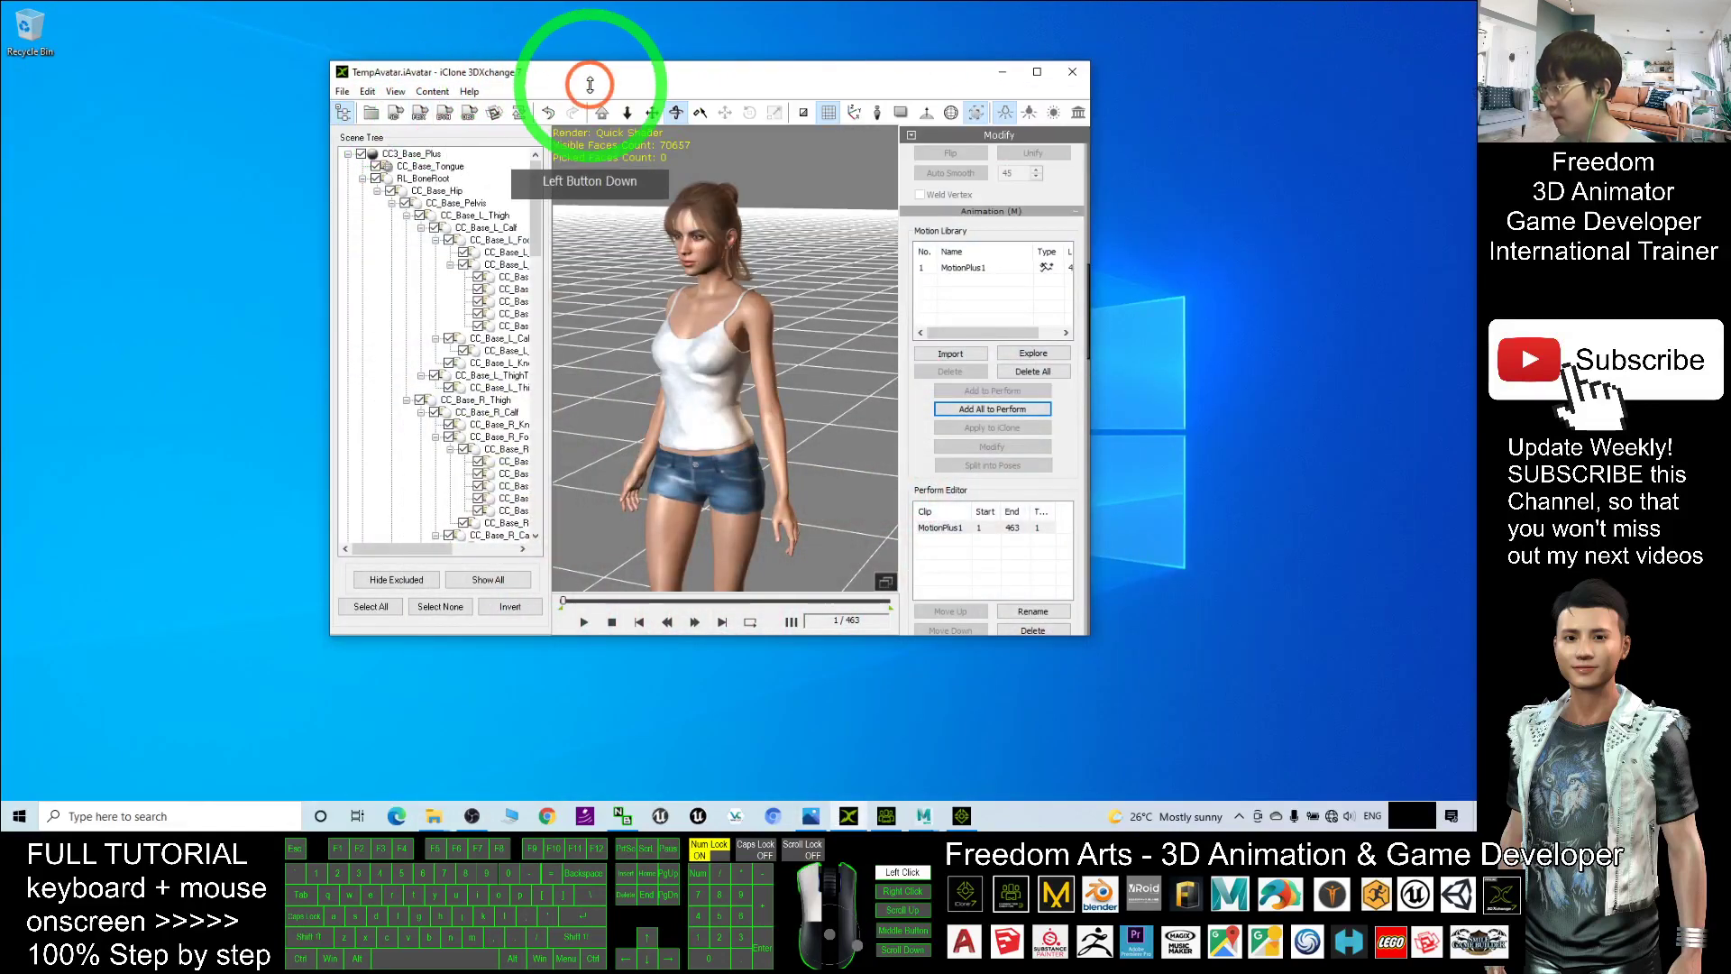
{"action": "left_click_drag", "start_coordinate": [587, 74], "coordinate": [587, 77]}
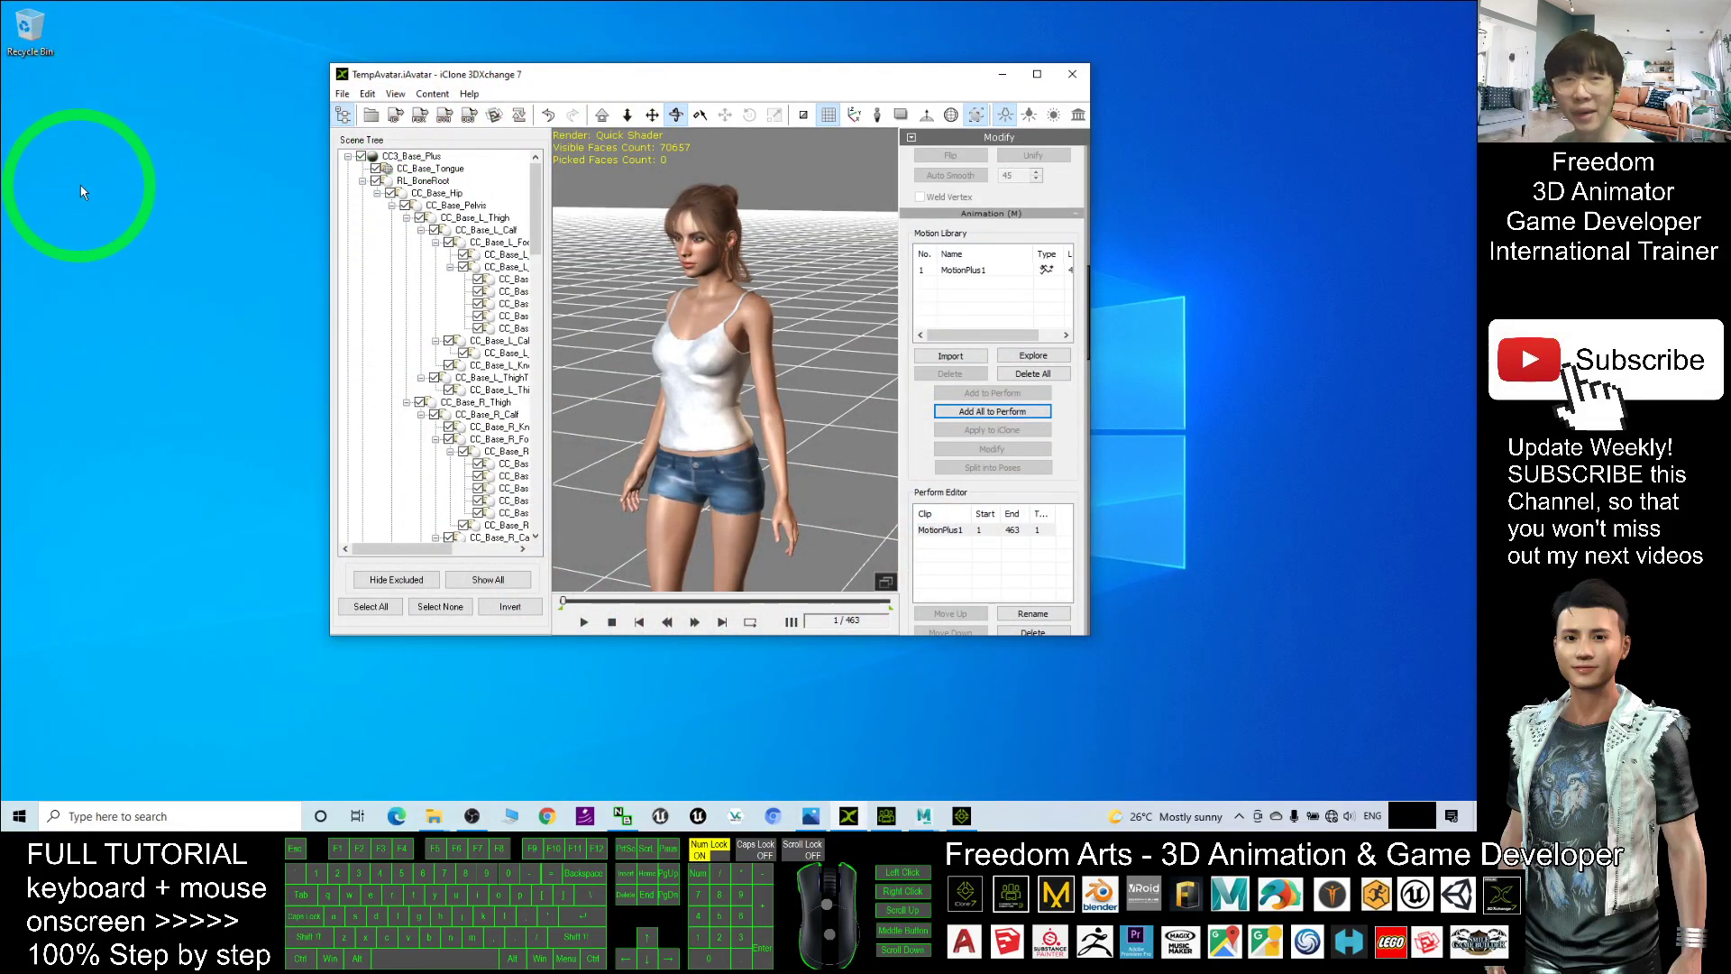
{"action": "left_click", "coordinate": [421, 118]}
Step: Choose the Maya_Win32-bit_Optimized preset, export to the Desktop, and name the file cc3 01
{"action": "left_click", "coordinate": [804, 196]}
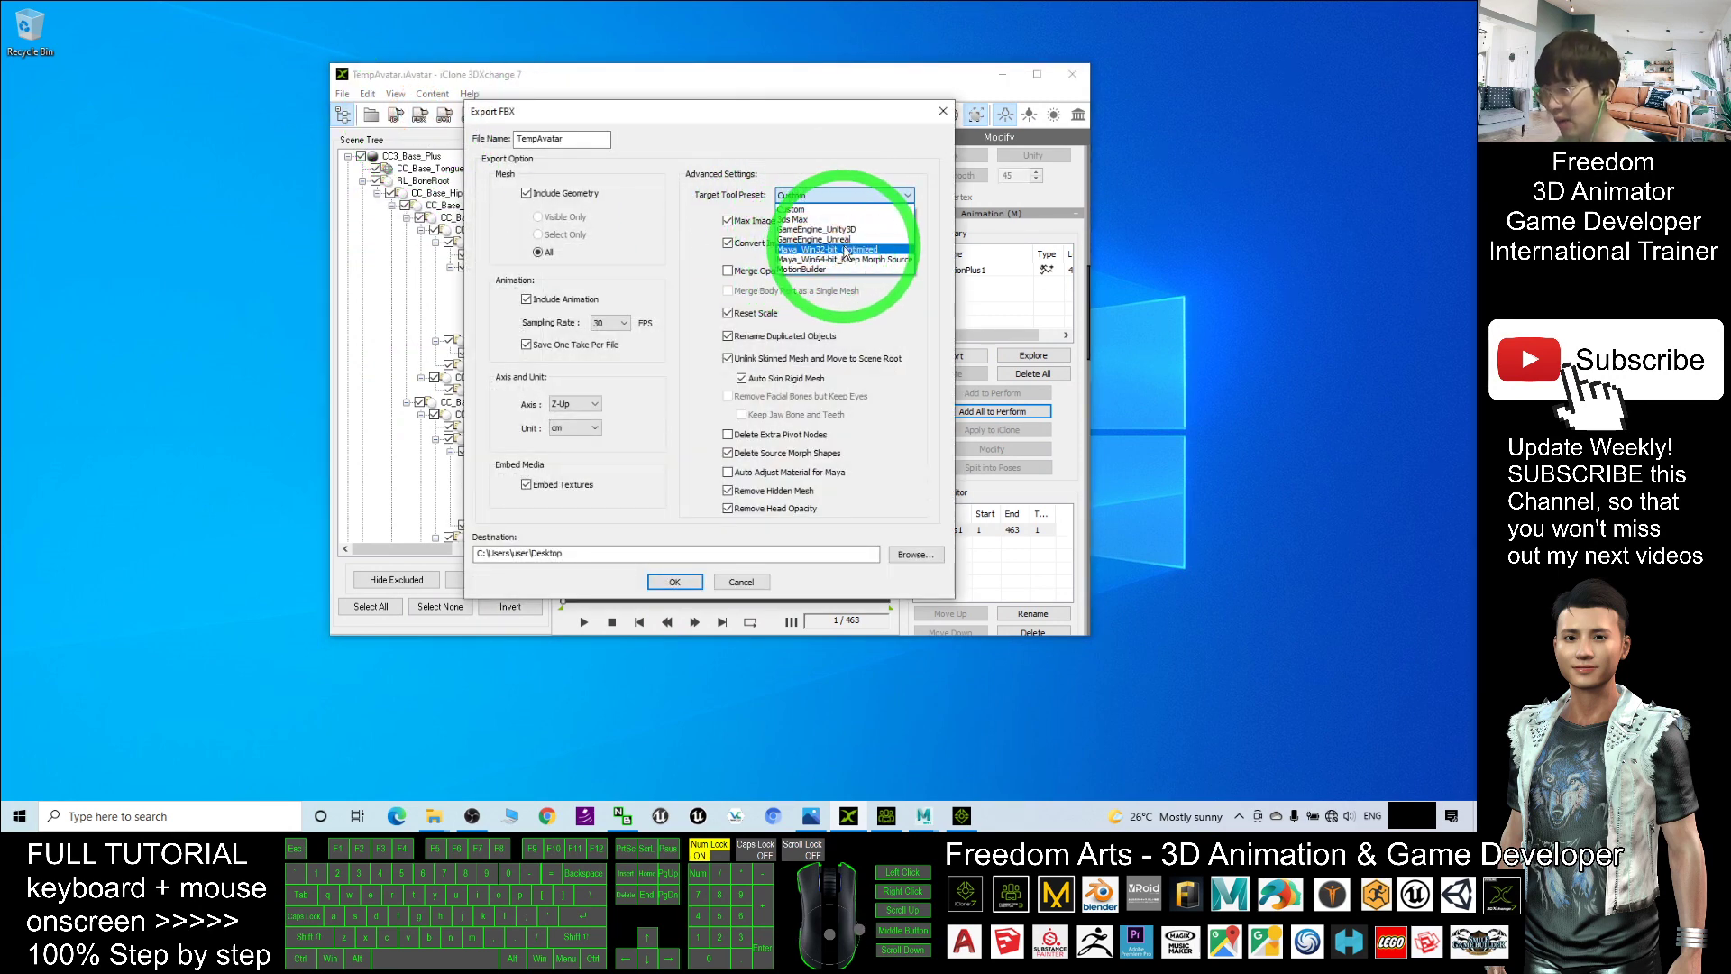
{"action": "left_click", "coordinate": [860, 251]}
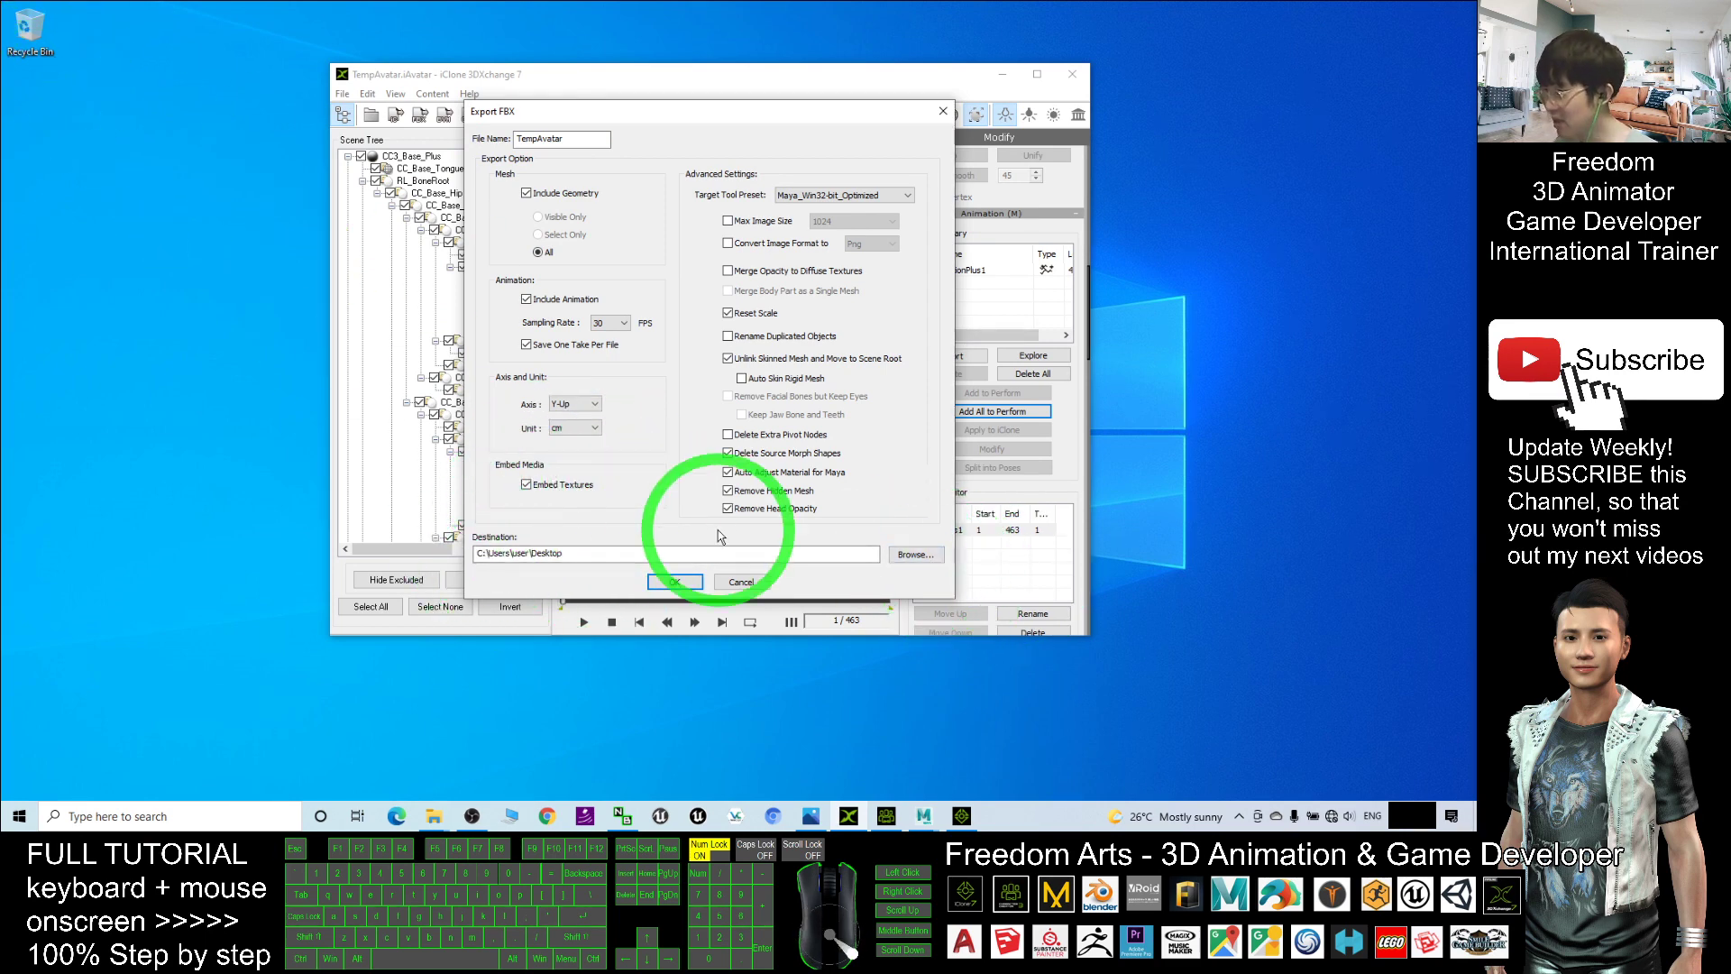
{"action": "left_click", "coordinate": [923, 561]}
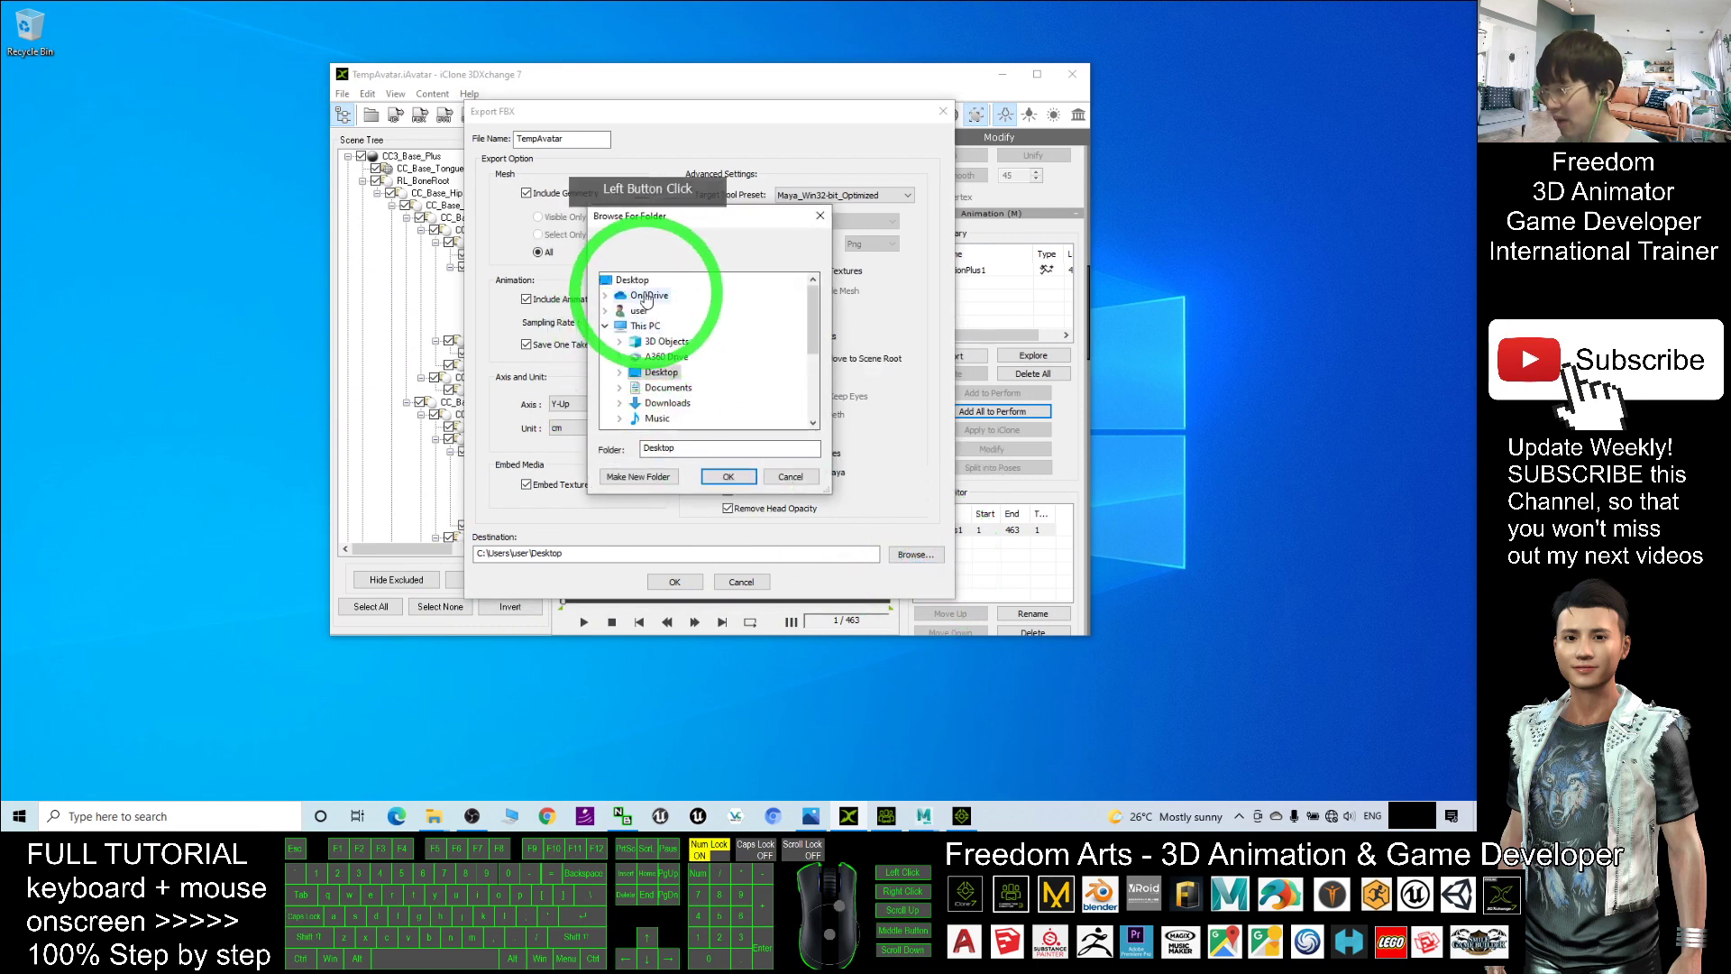
{"action": "left_click", "coordinate": [729, 477]}
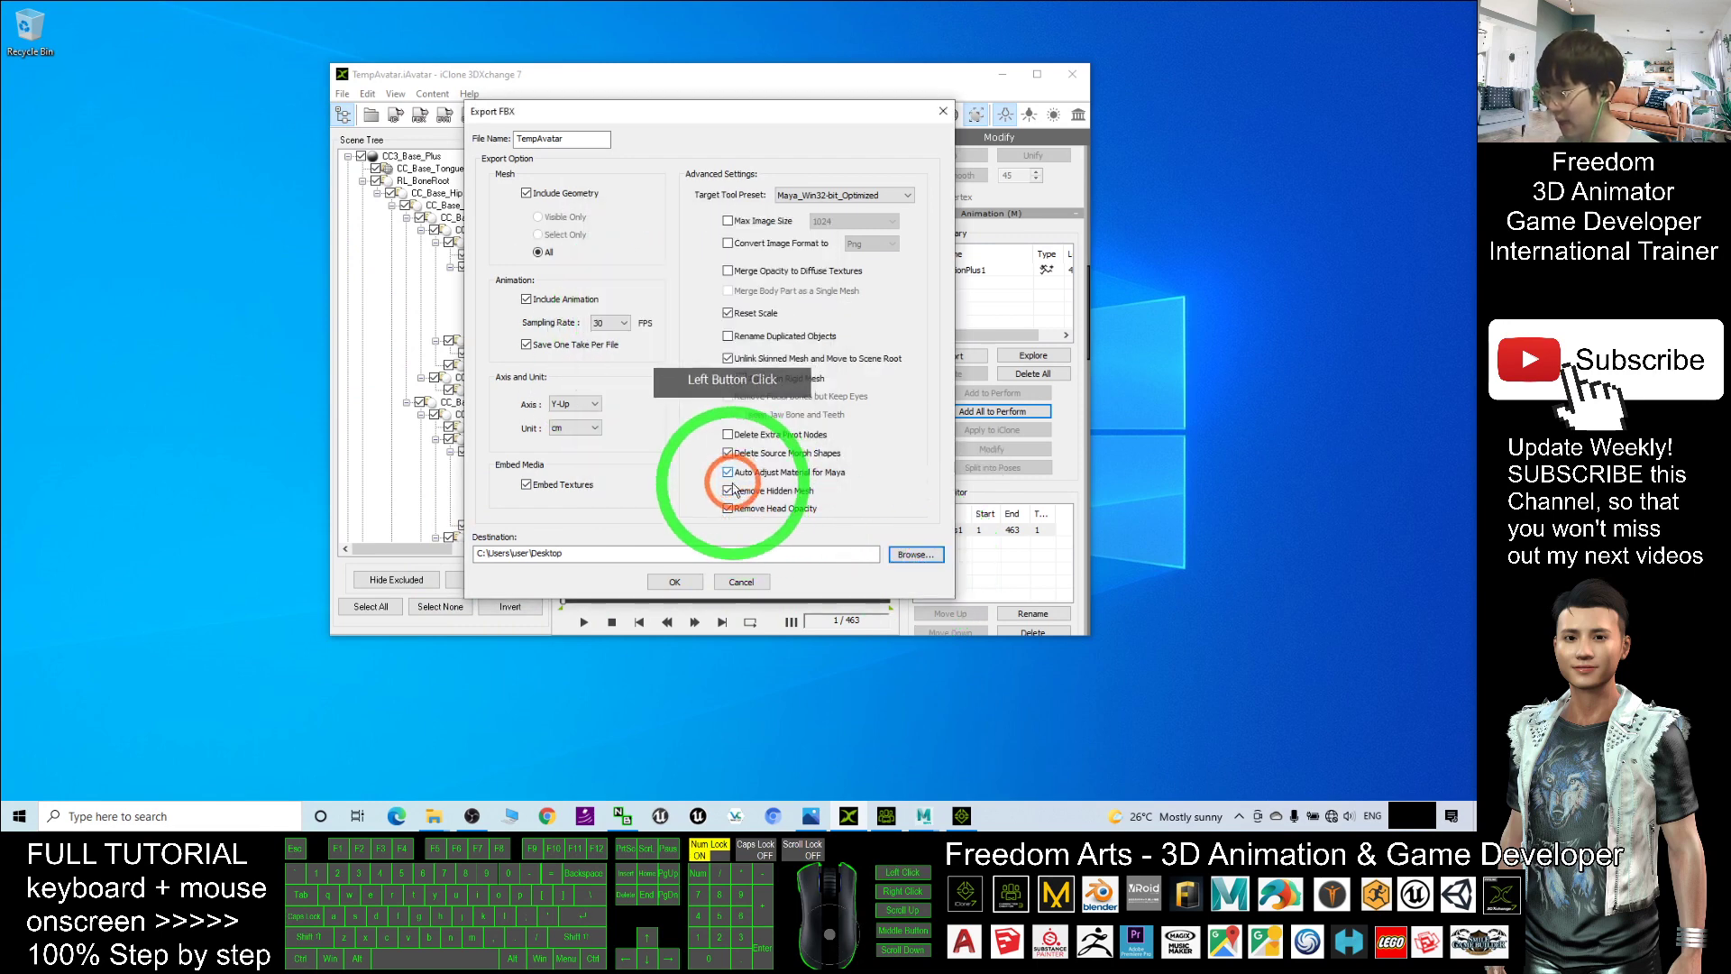
{"action": "double_click", "coordinate": [540, 138]}
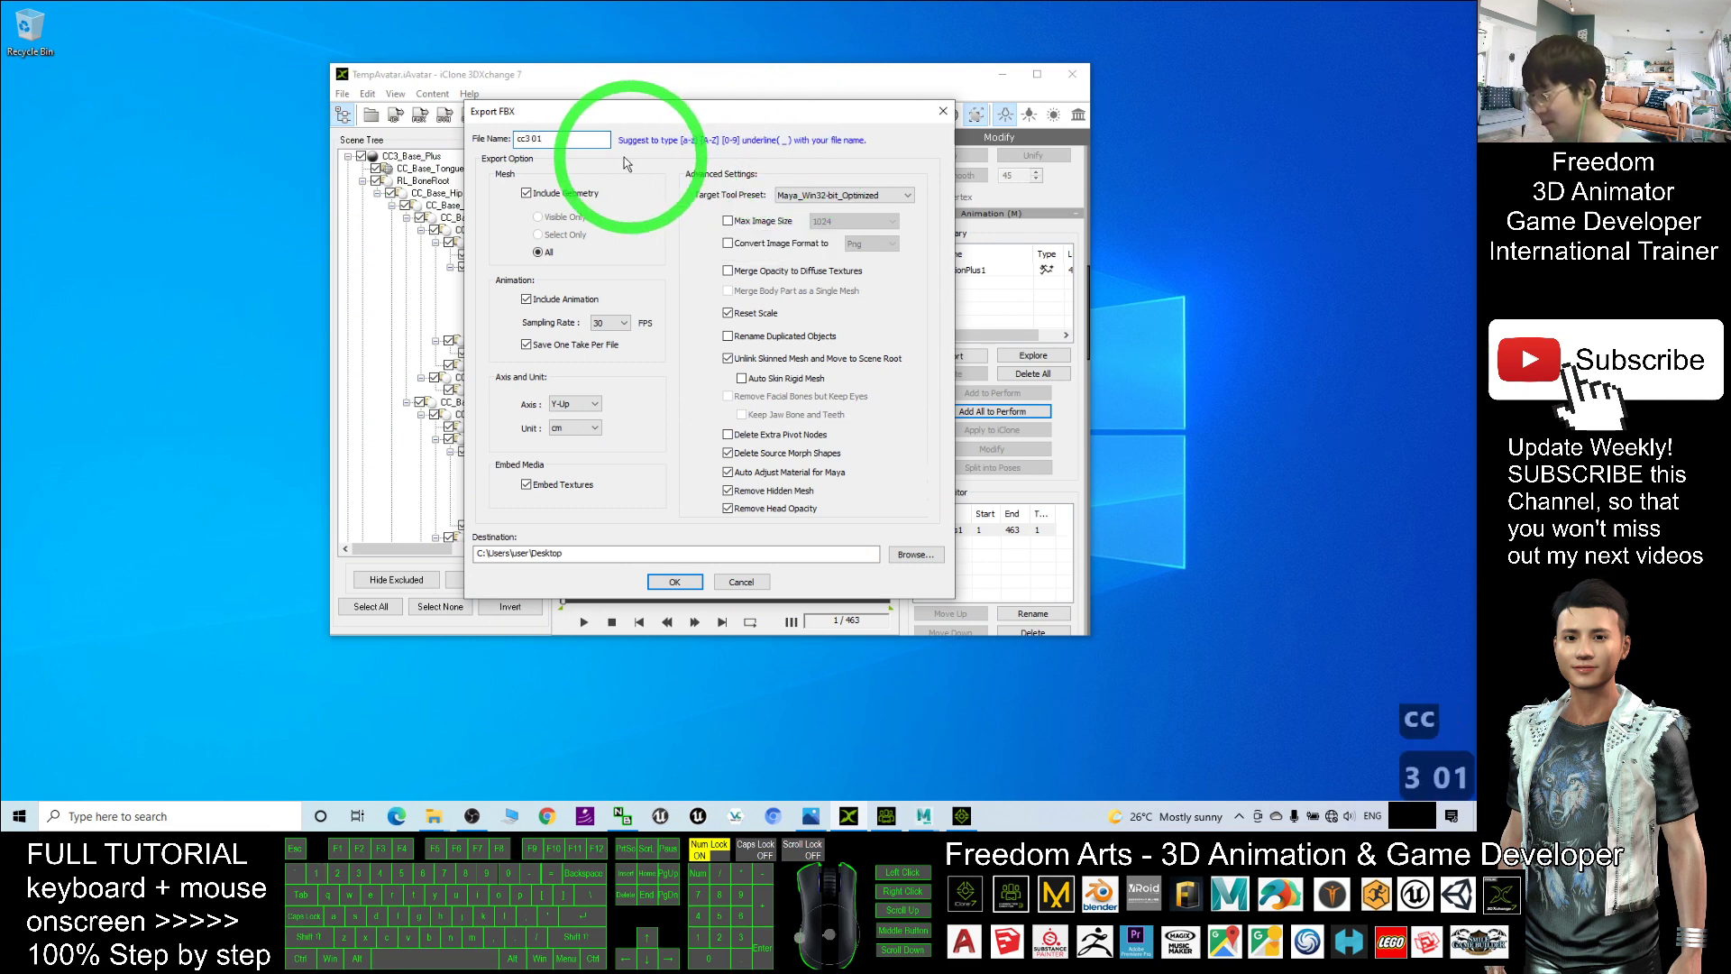
Step: Run the FBX export, dismiss the reminder, and acknowledge the success message
{"action": "left_click", "coordinate": [674, 581]}
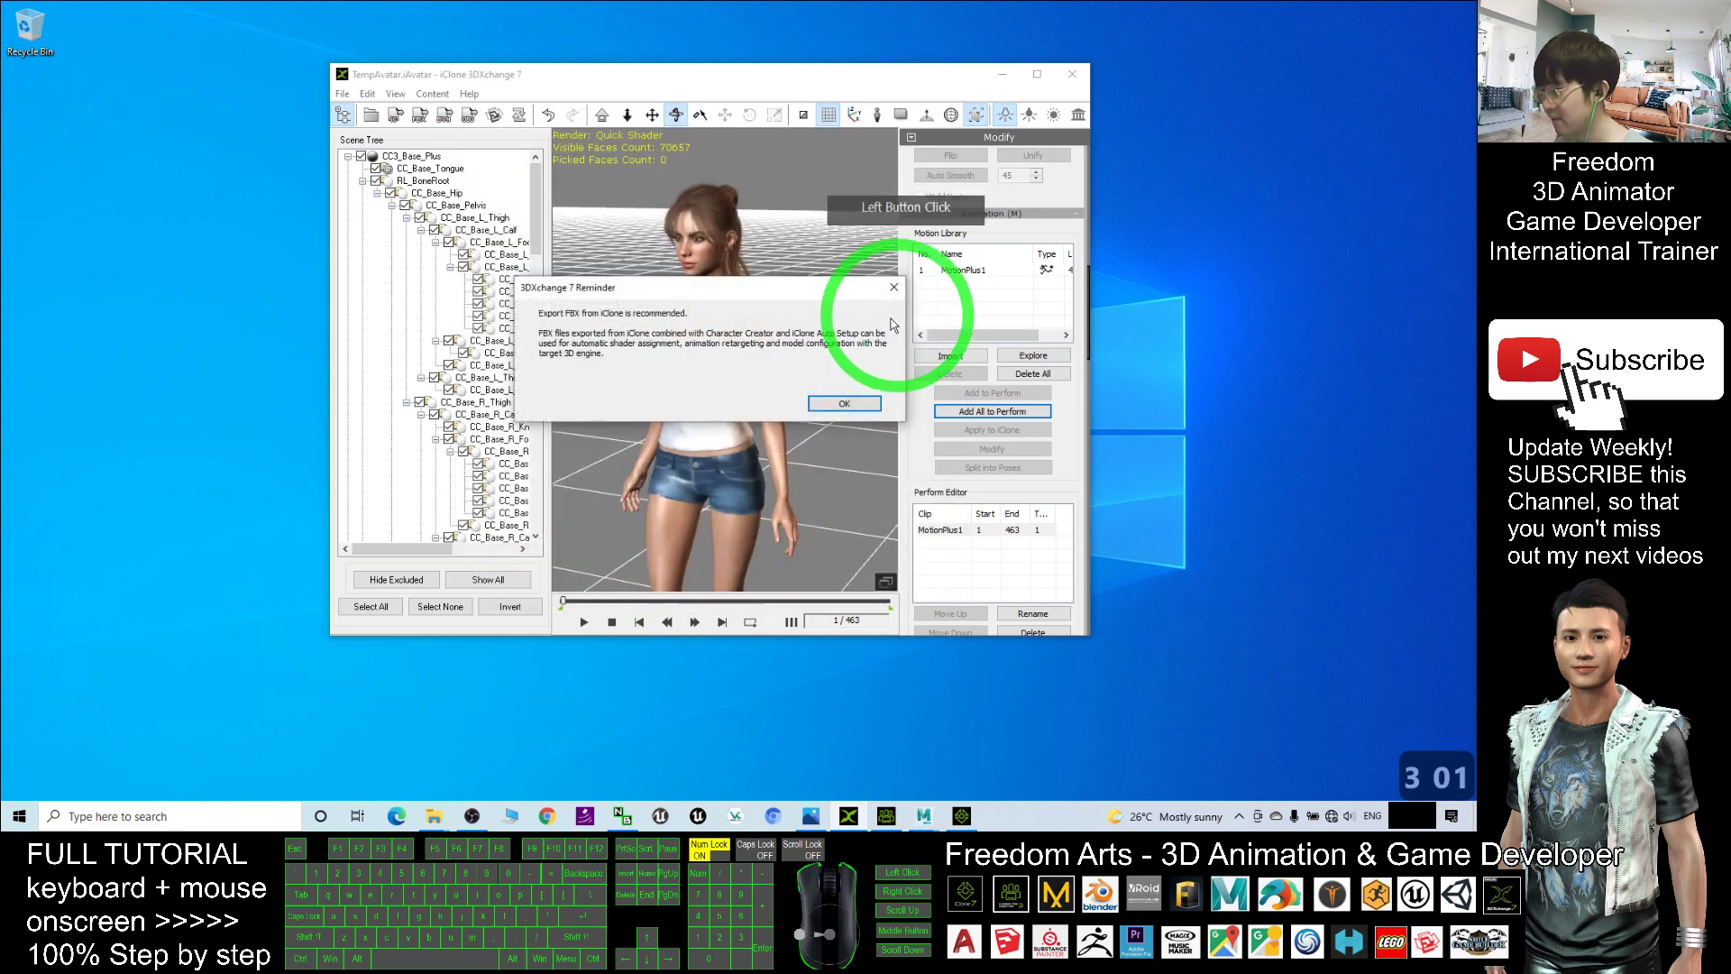
{"action": "left_click", "coordinate": [842, 402]}
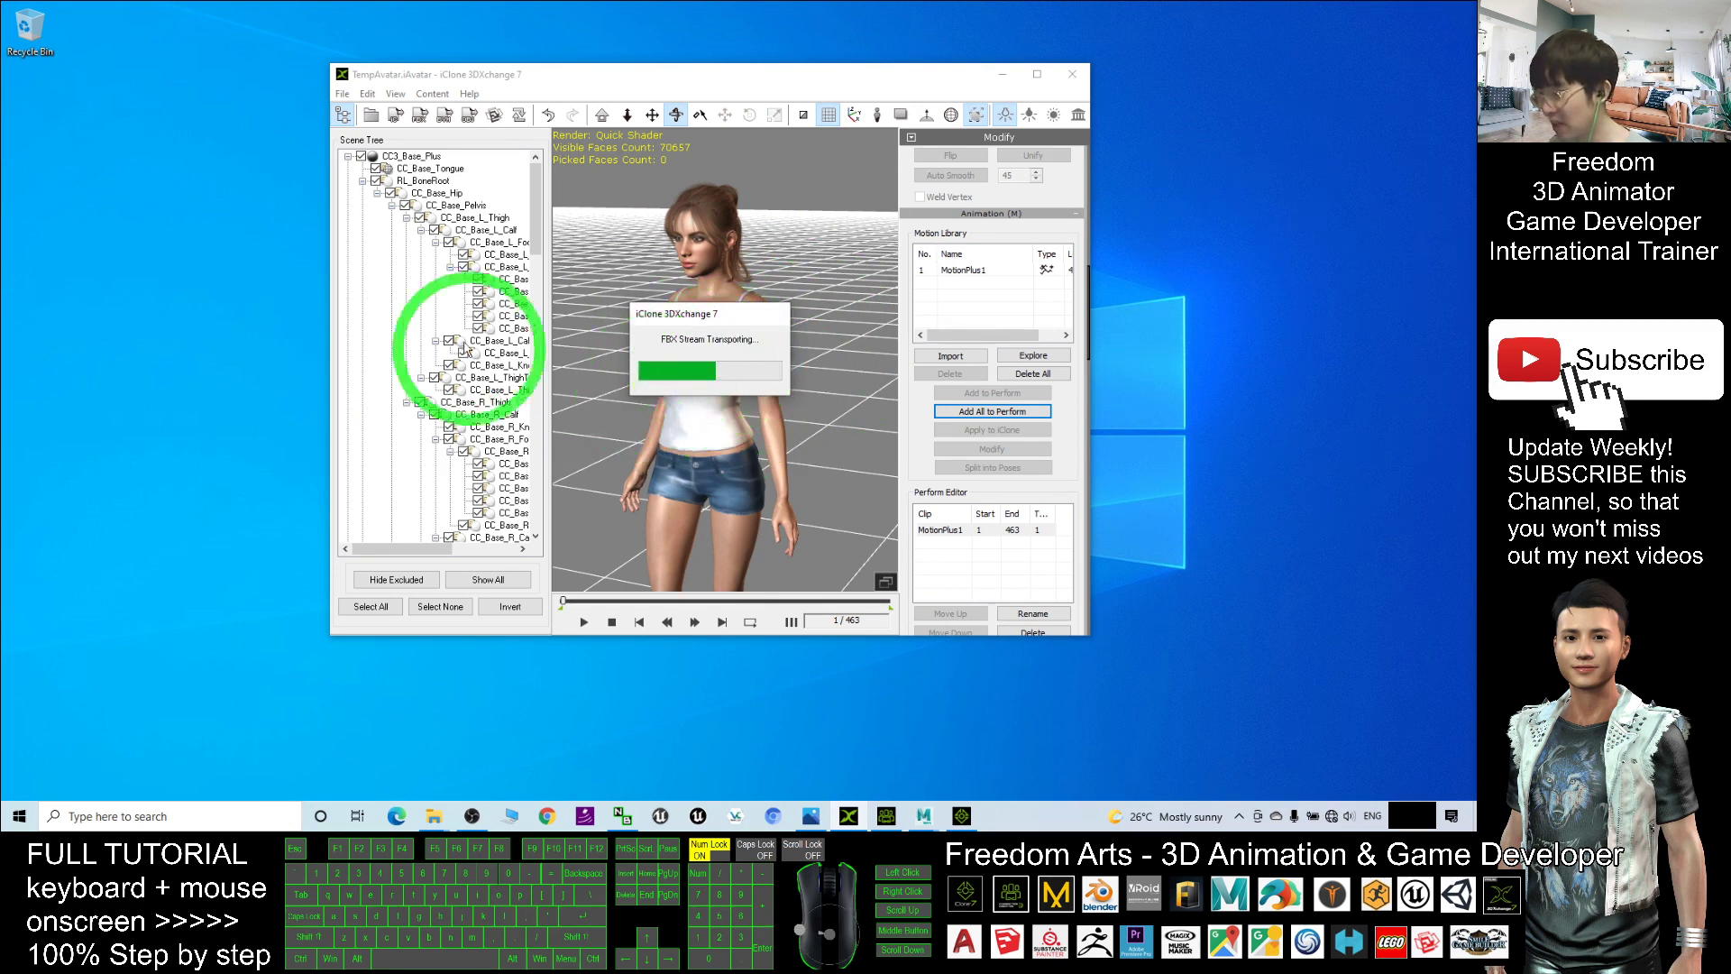
{"action": "left_click", "coordinate": [746, 394]}
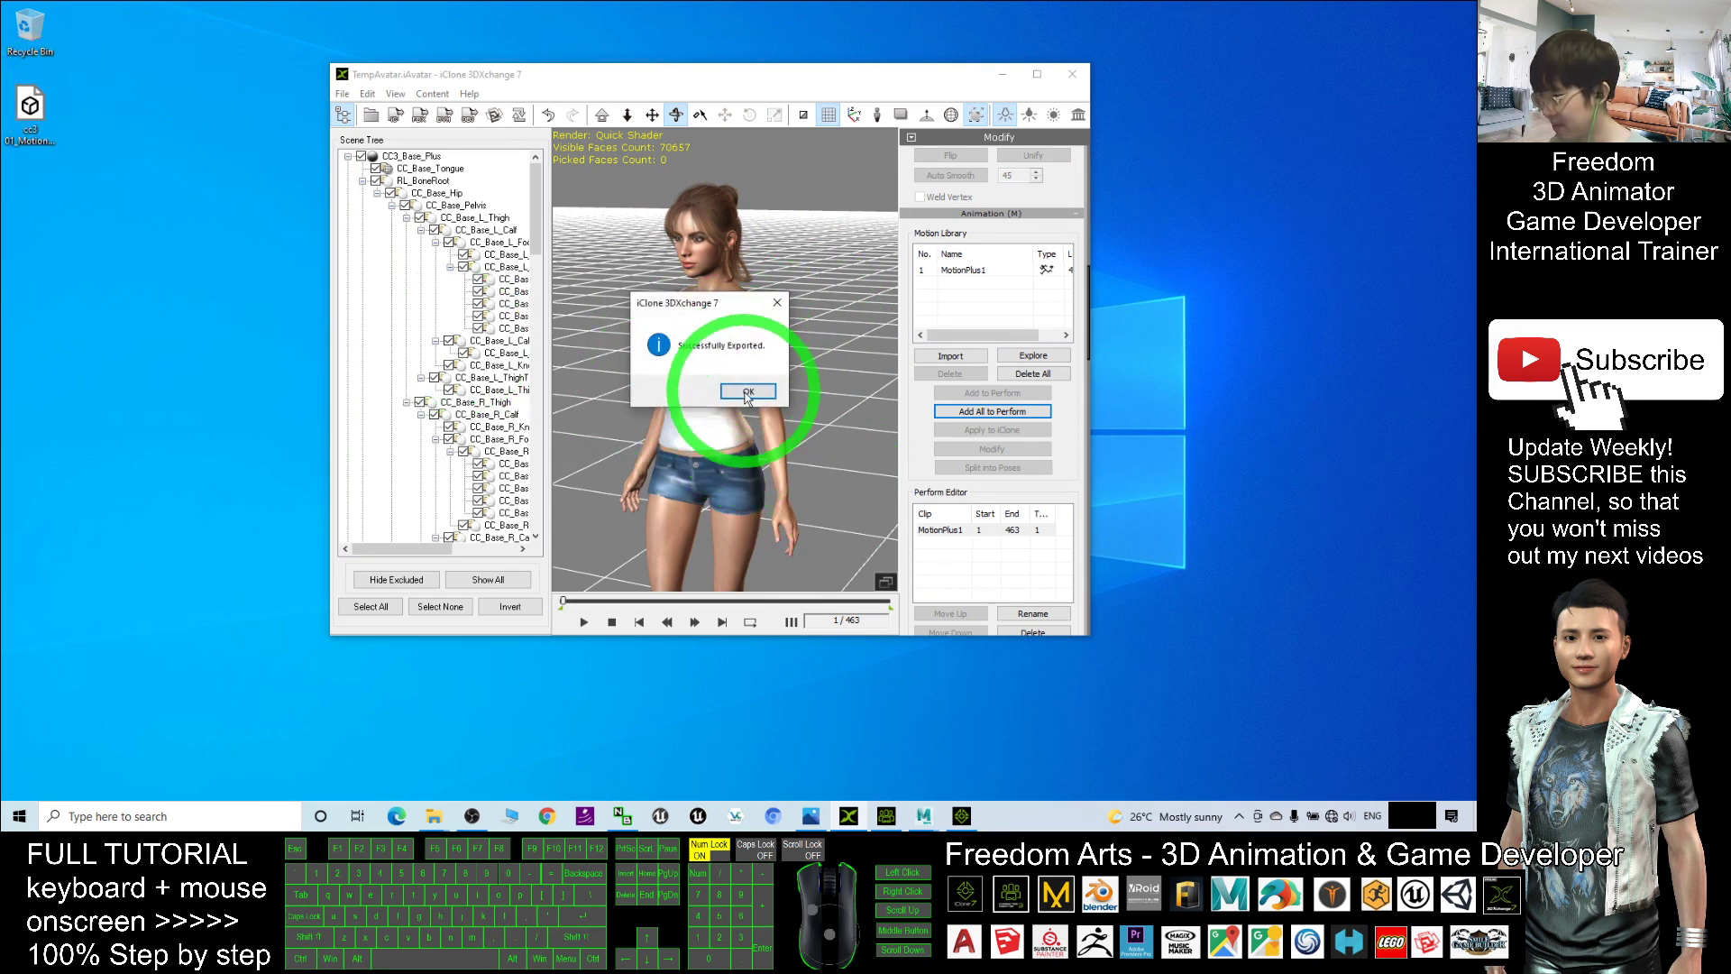
{"action": "left_click", "coordinate": [35, 136]}
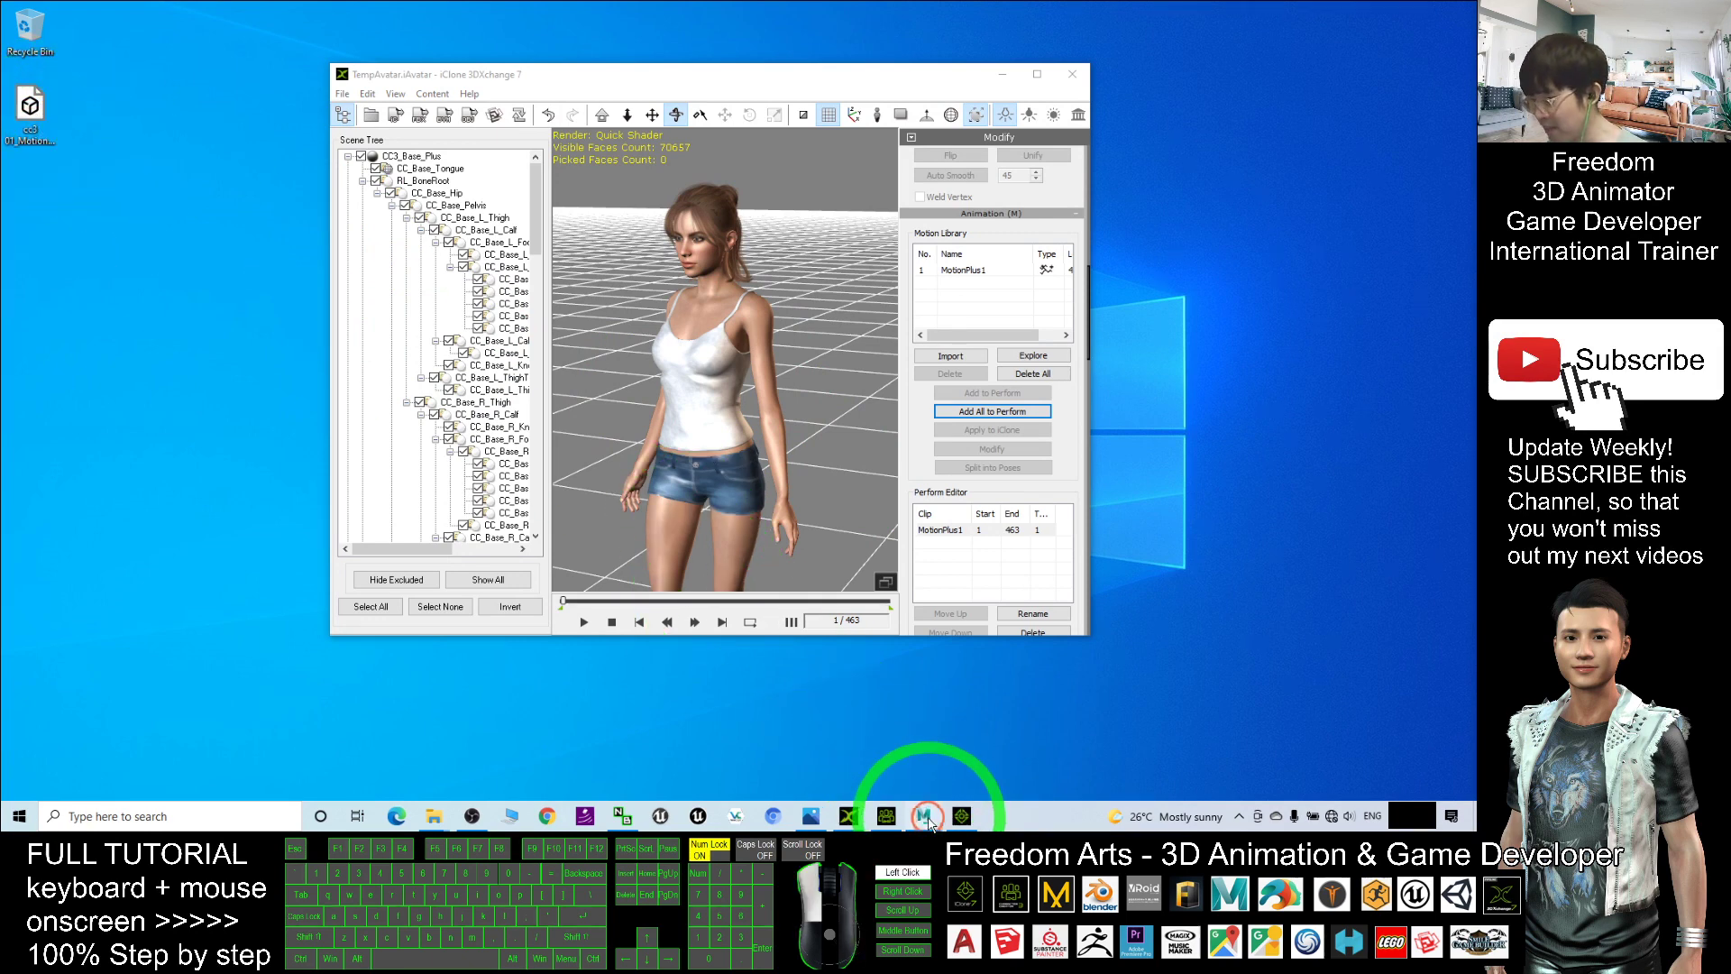
Step: Bring Maya 2019 forward and shrink its window to expose the desktop
{"action": "left_click", "coordinate": [926, 818]}
{"action": "left_click", "coordinate": [1001, 748]}
{"action": "left_click_drag", "start_coordinate": [933, 9], "coordinate": [823, 13]}
Step: Drag cc3 01_MotionPlus1.fbx from the desktop into Maya's perspective viewport to import it
{"action": "left_click", "coordinate": [30, 113]}
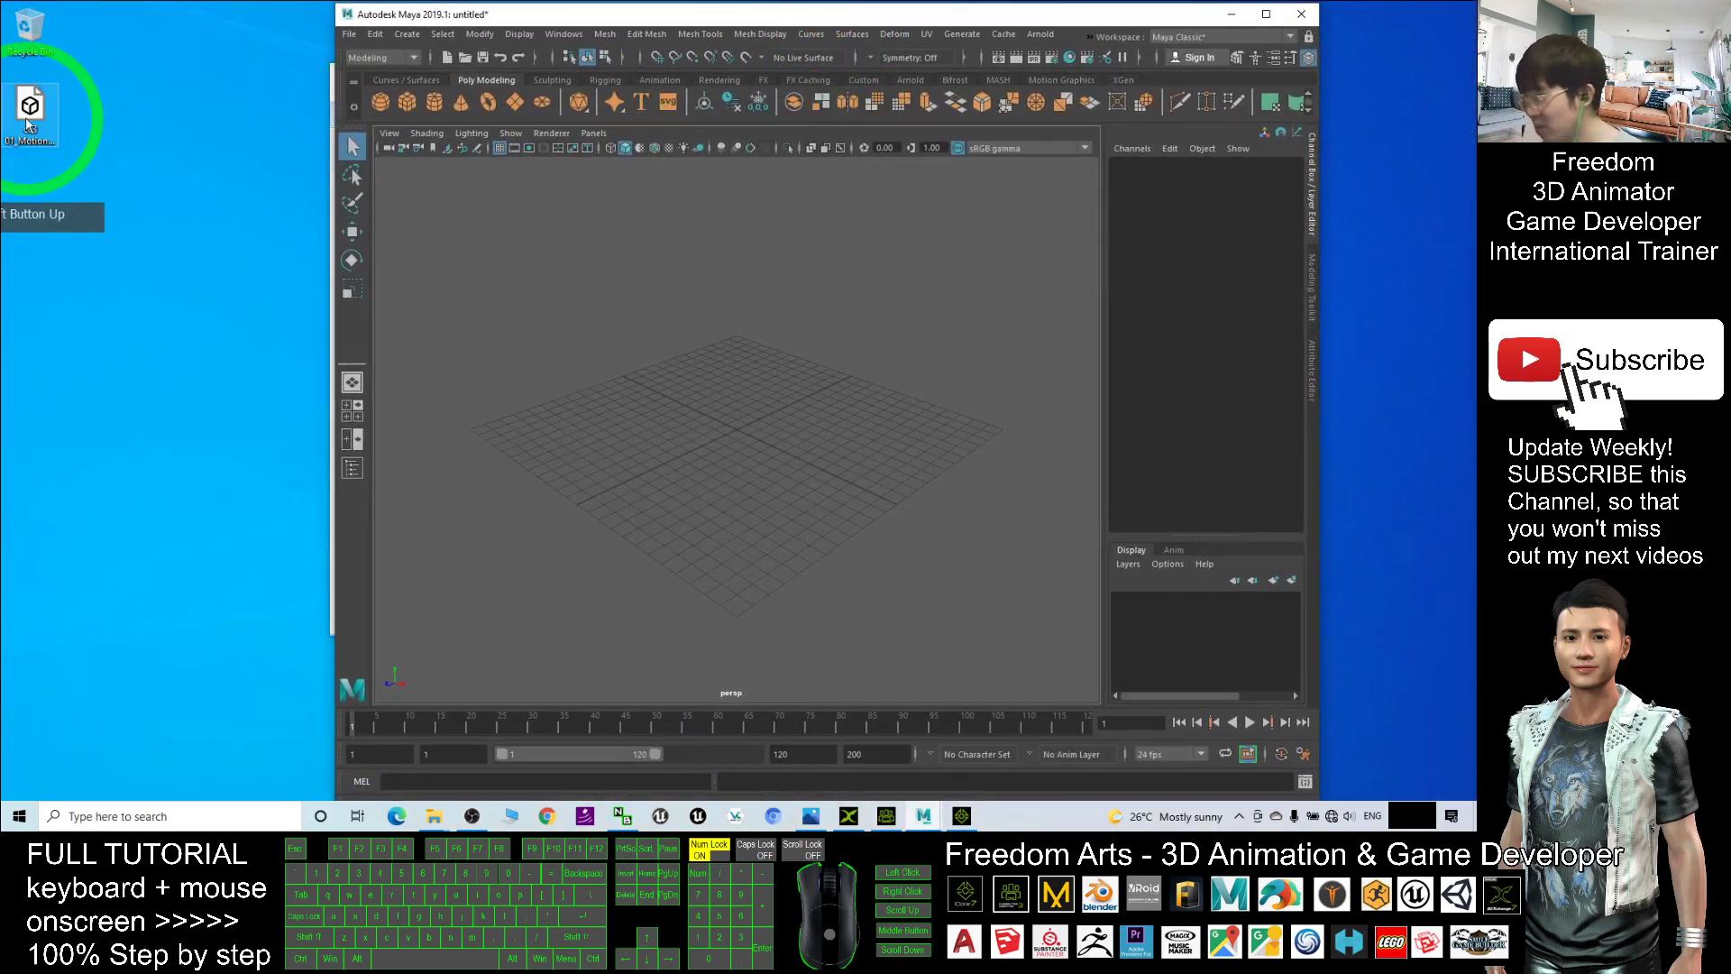
{"action": "left_click_drag", "start_coordinate": [32, 113], "coordinate": [738, 429]}
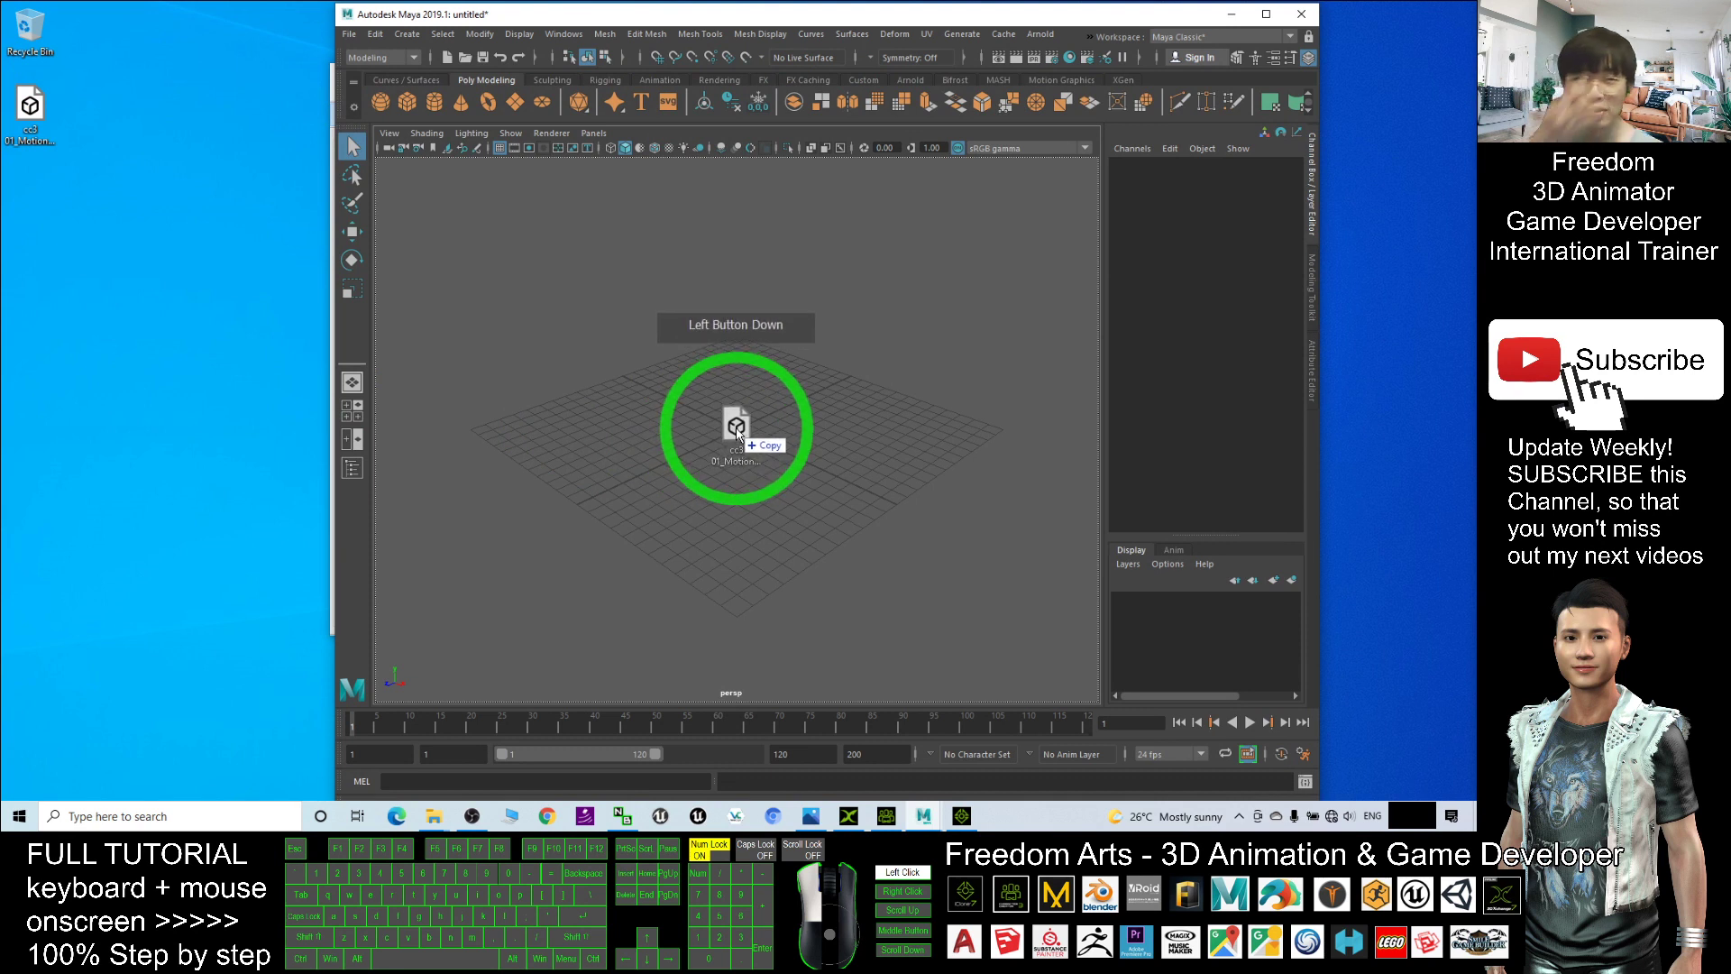
{"action": "left_click_drag", "start_coordinate": [735, 429], "coordinate": [873, 410]}
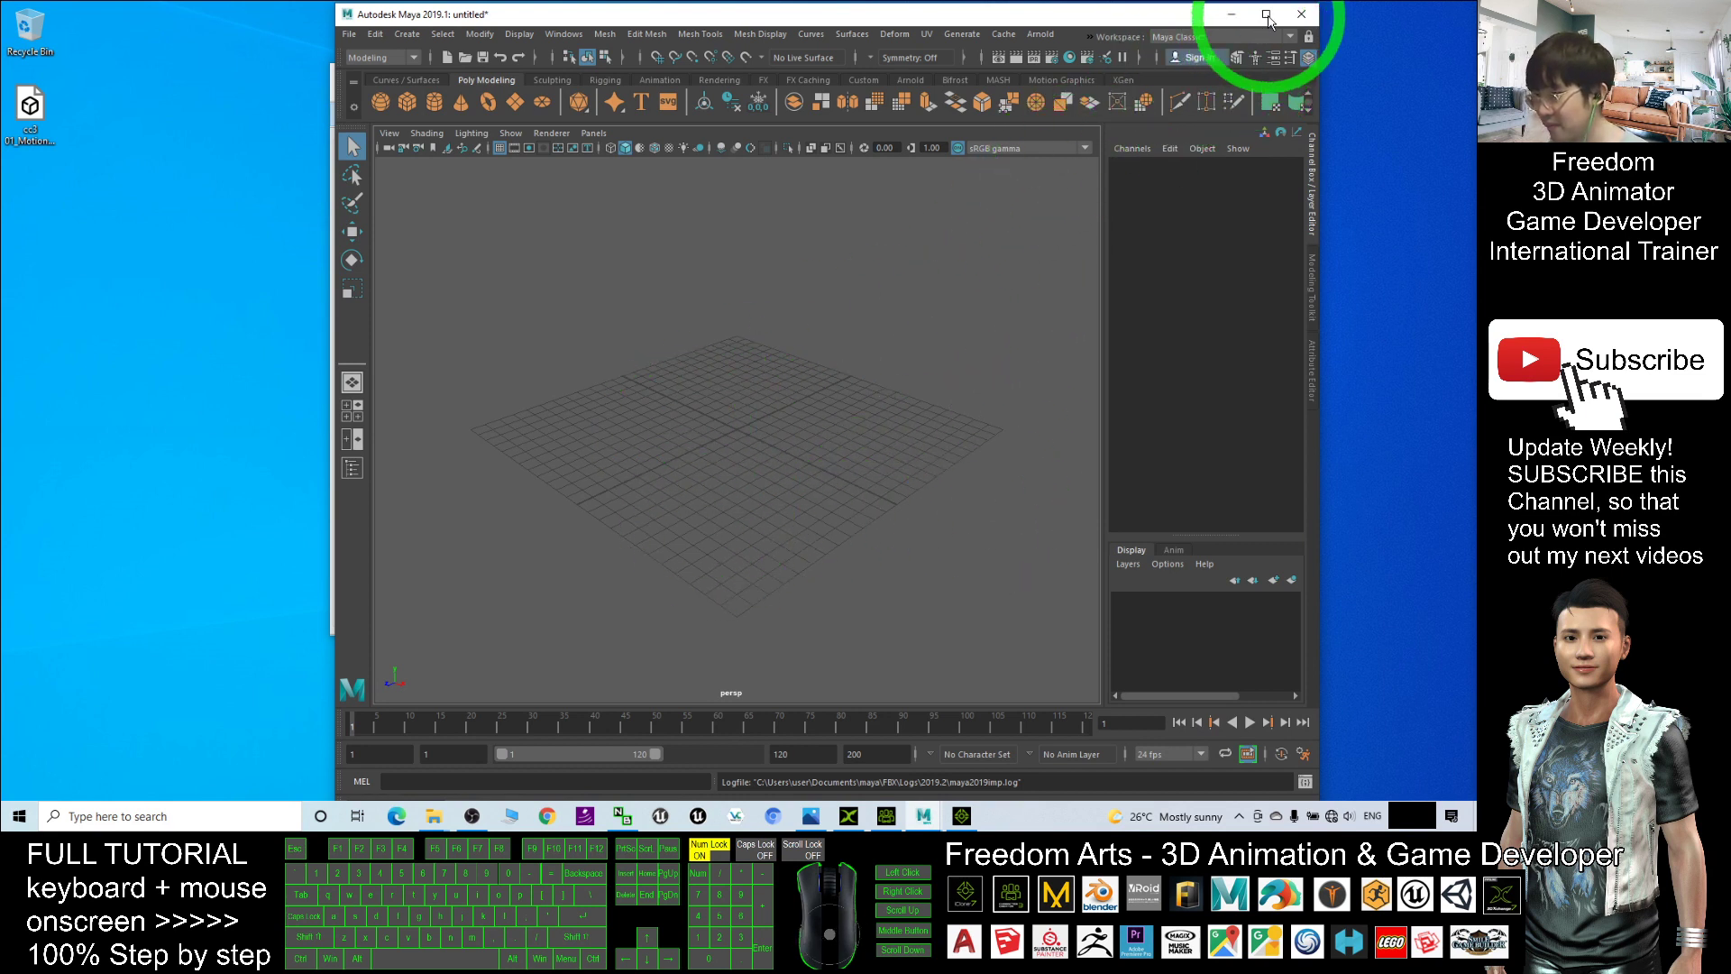
{"action": "left_click", "coordinate": [745, 424]}
{"action": "left_click", "coordinate": [770, 474]}
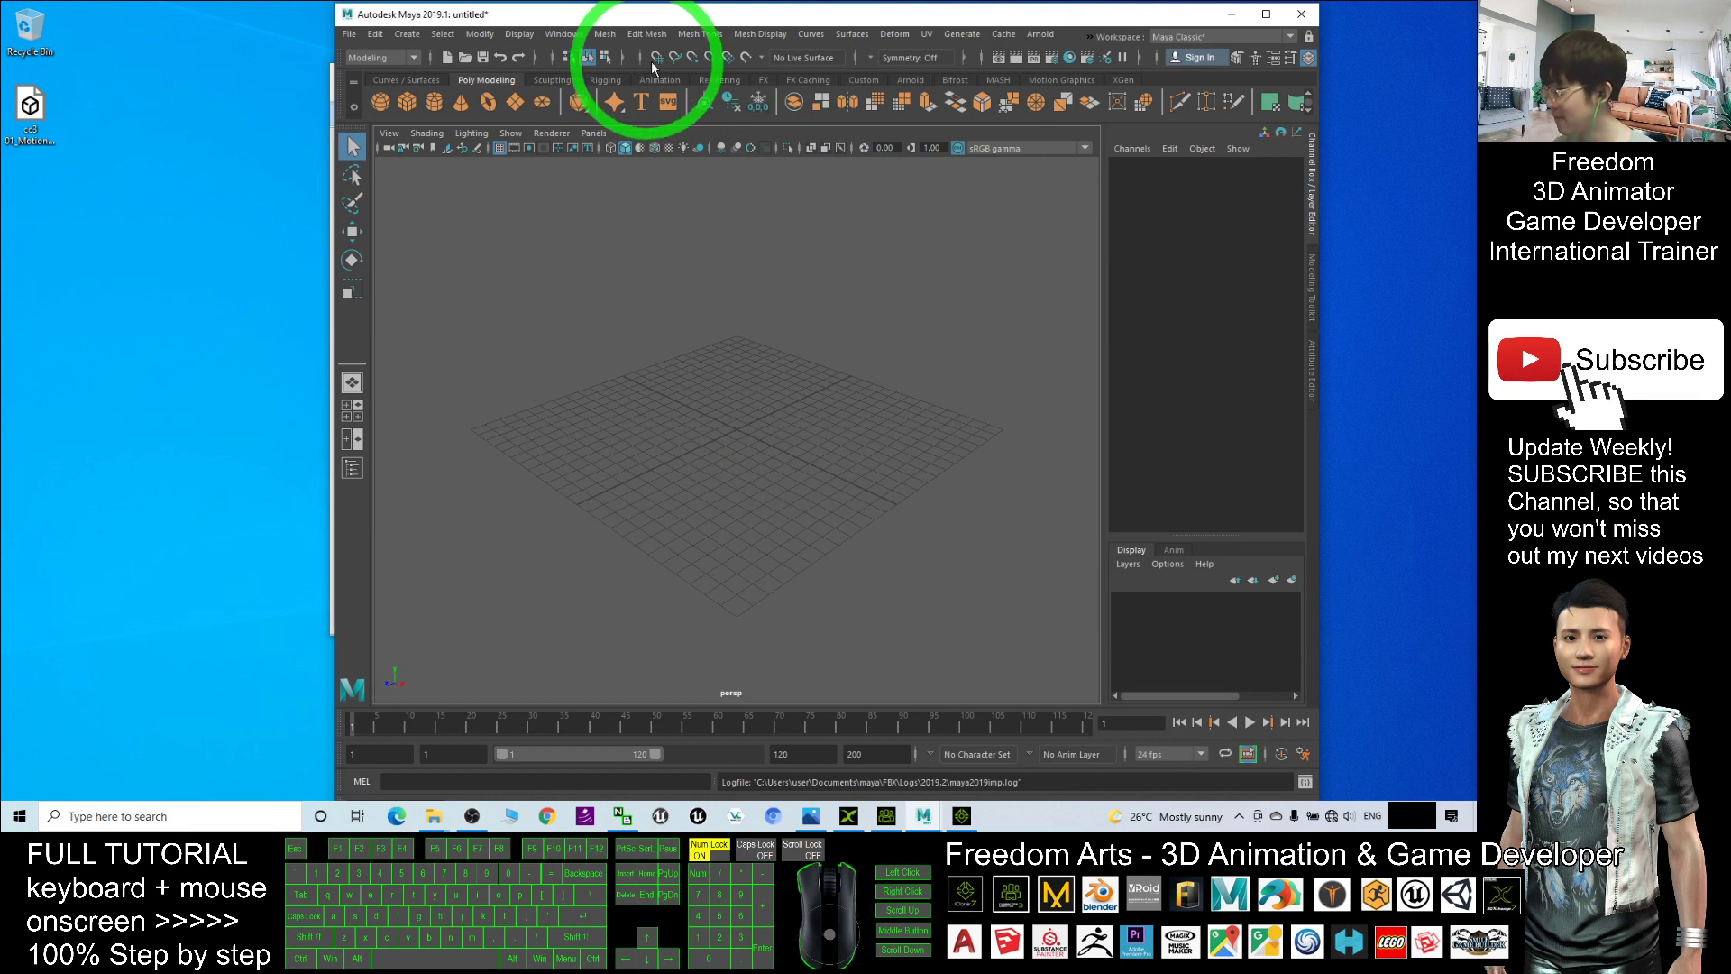
{"action": "left_click", "coordinate": [821, 516]}
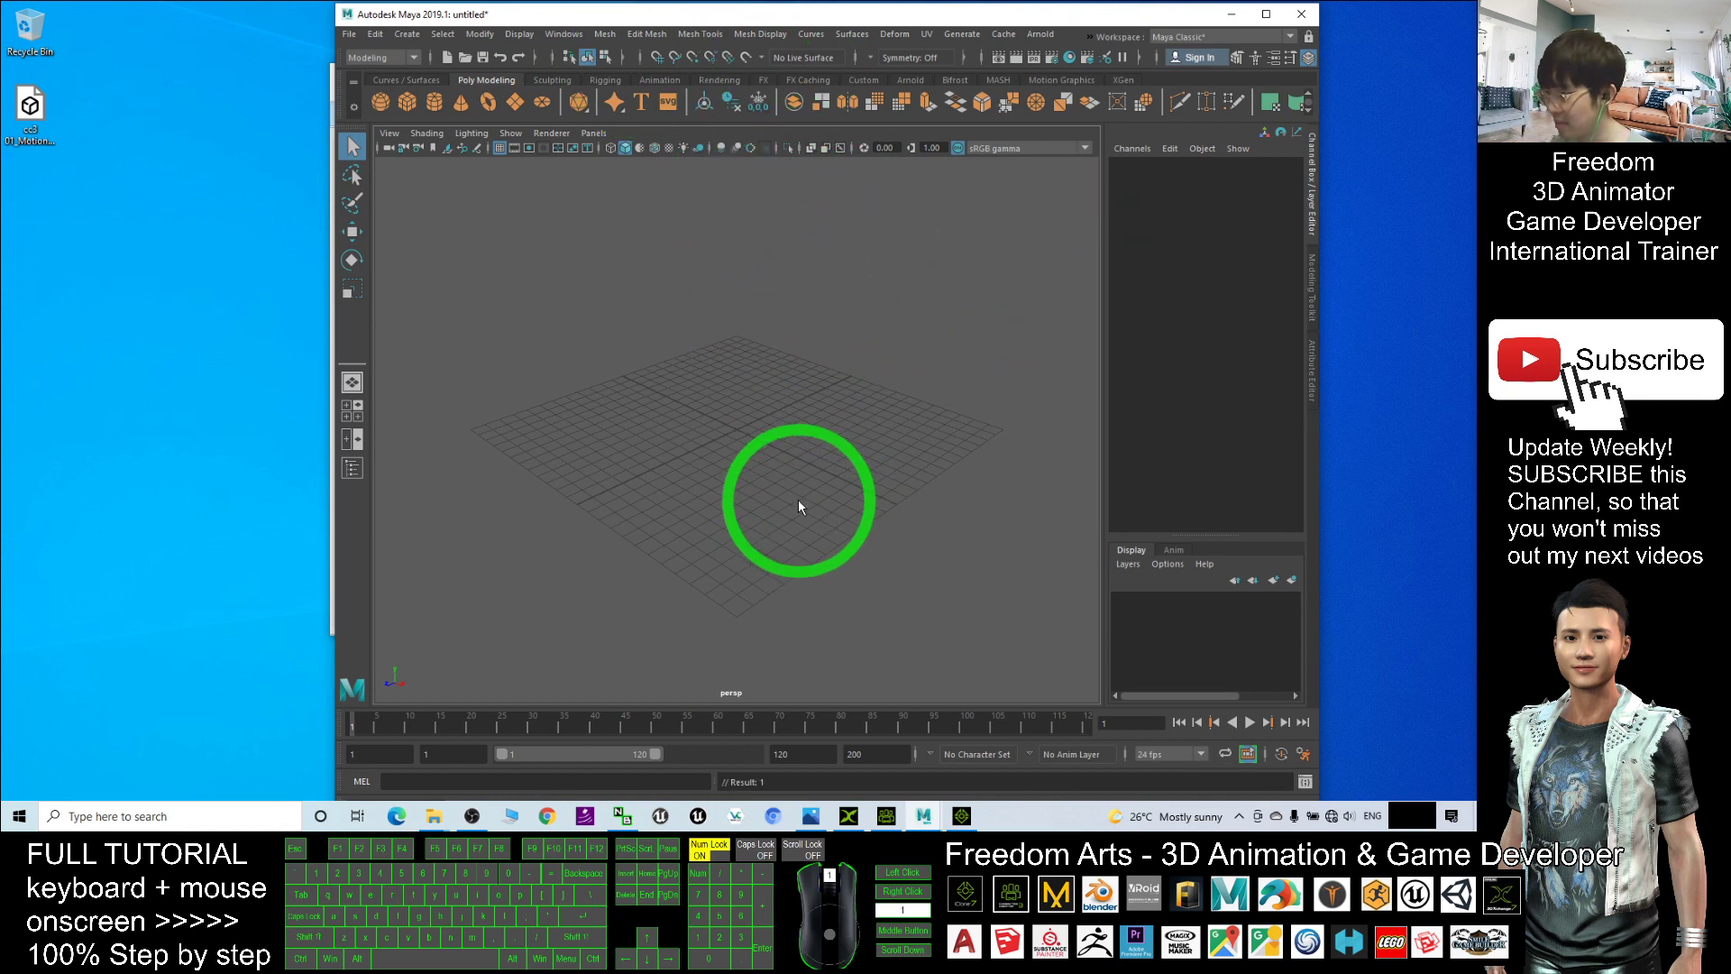